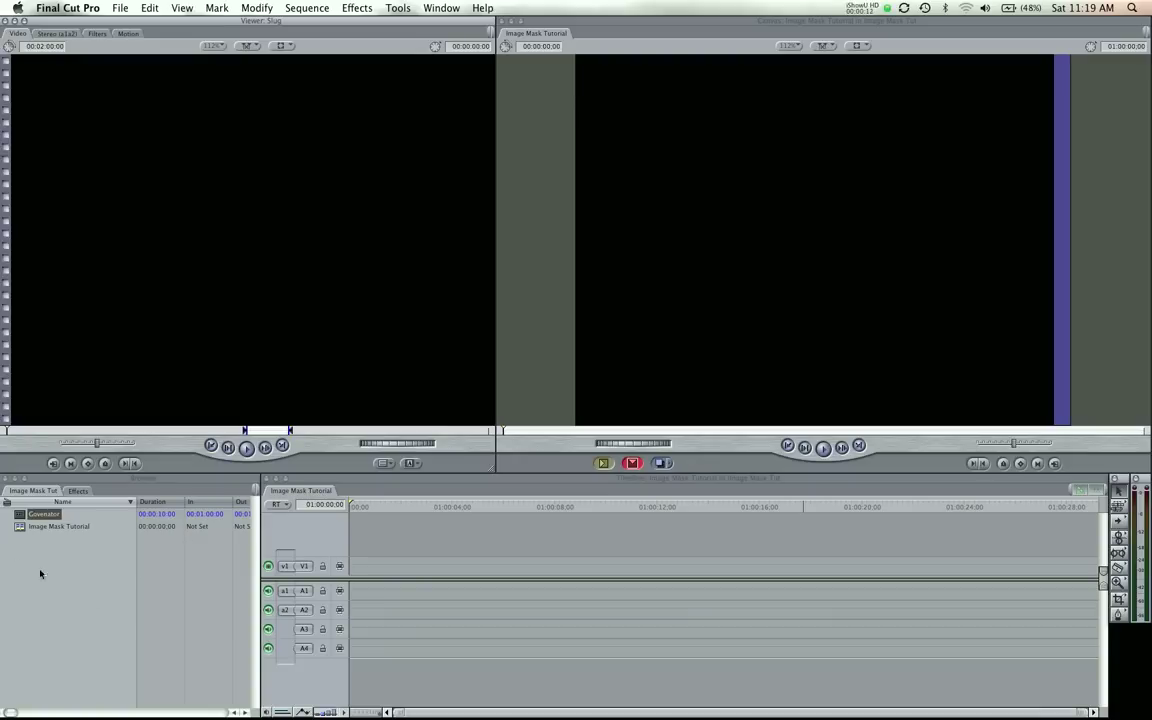
- Place the Govenator photo on V1, scrub into it, and open the sequence clip in the Viewer
{"action": "double_click", "coordinate": [18, 515]}
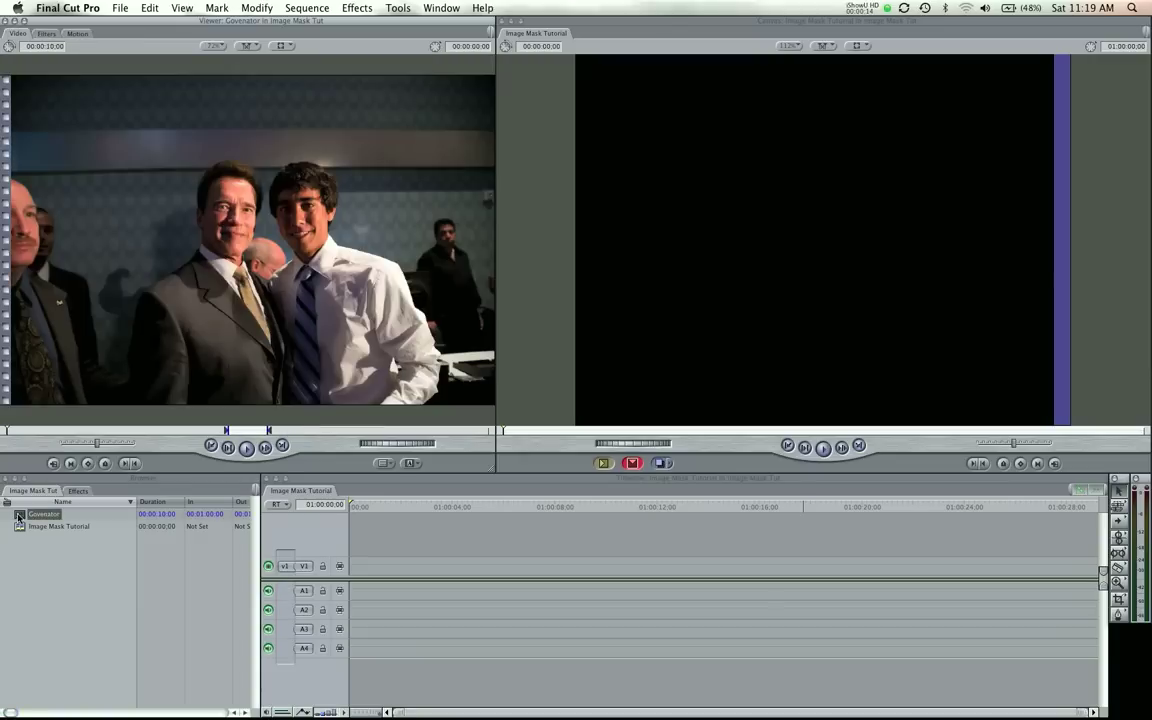
{"action": "left_click_drag", "start_coordinate": [250, 230], "coordinate": [480, 566]}
{"action": "left_click_drag", "start_coordinate": [495, 510], "coordinate": [570, 510]}
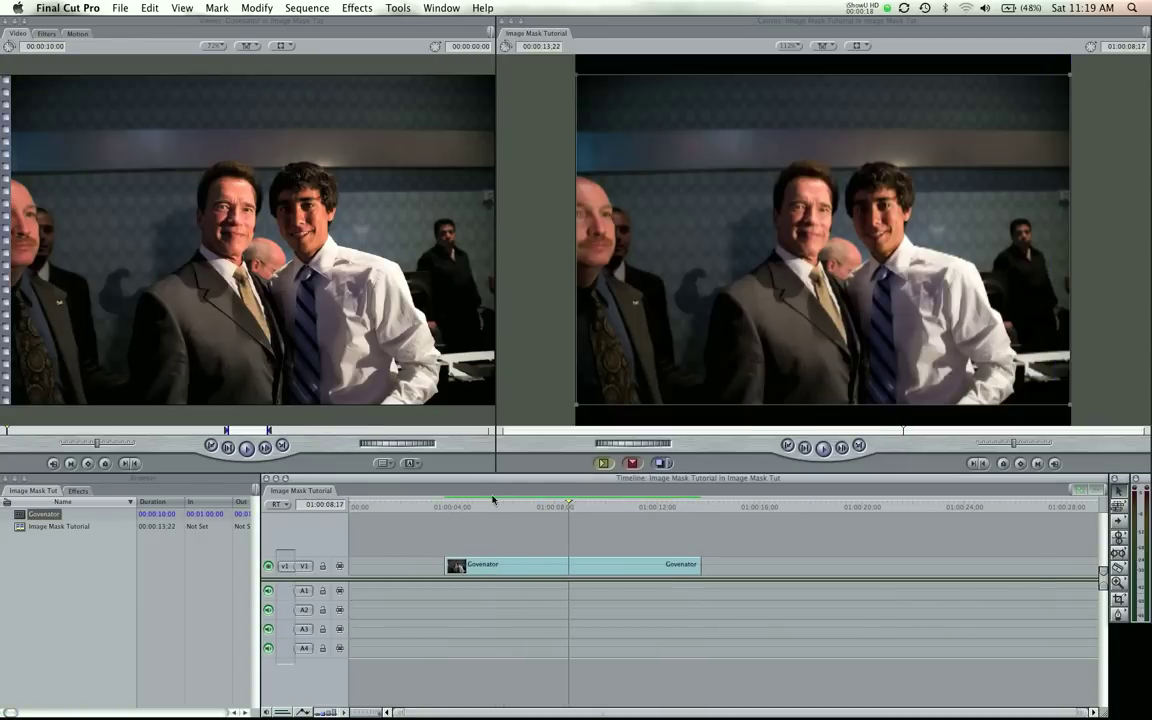
{"action": "left_click_drag", "start_coordinate": [474, 509], "coordinate": [549, 511]}
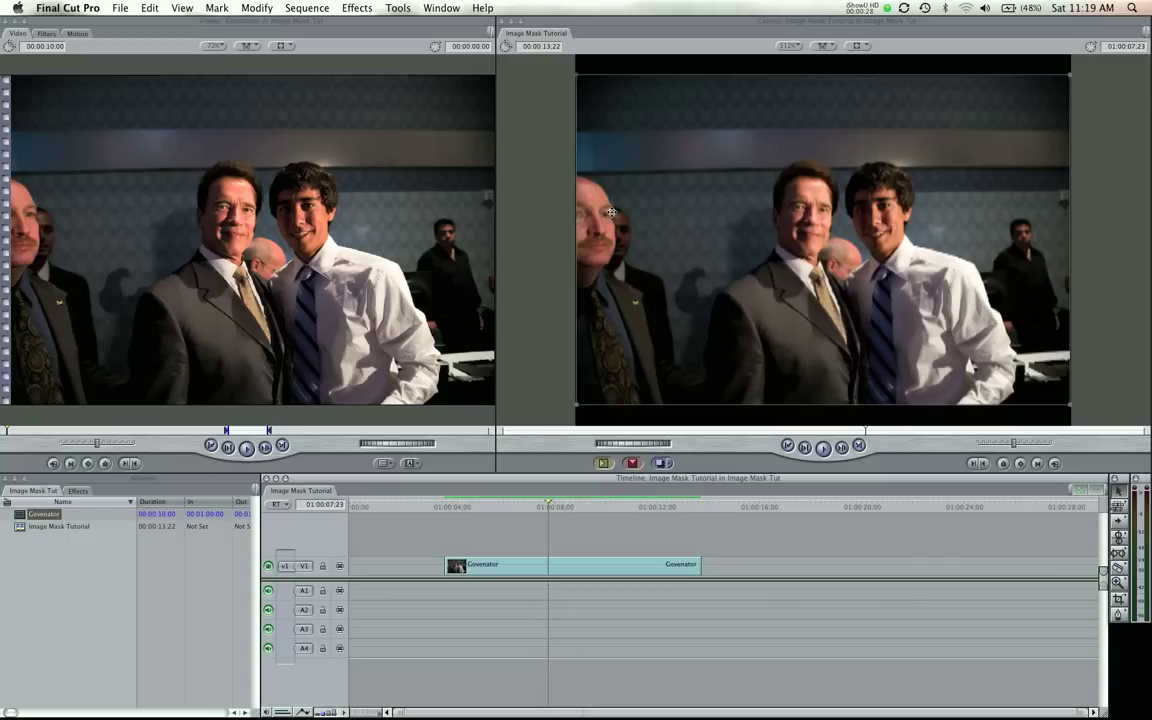
{"action": "double_click", "coordinate": [583, 568]}
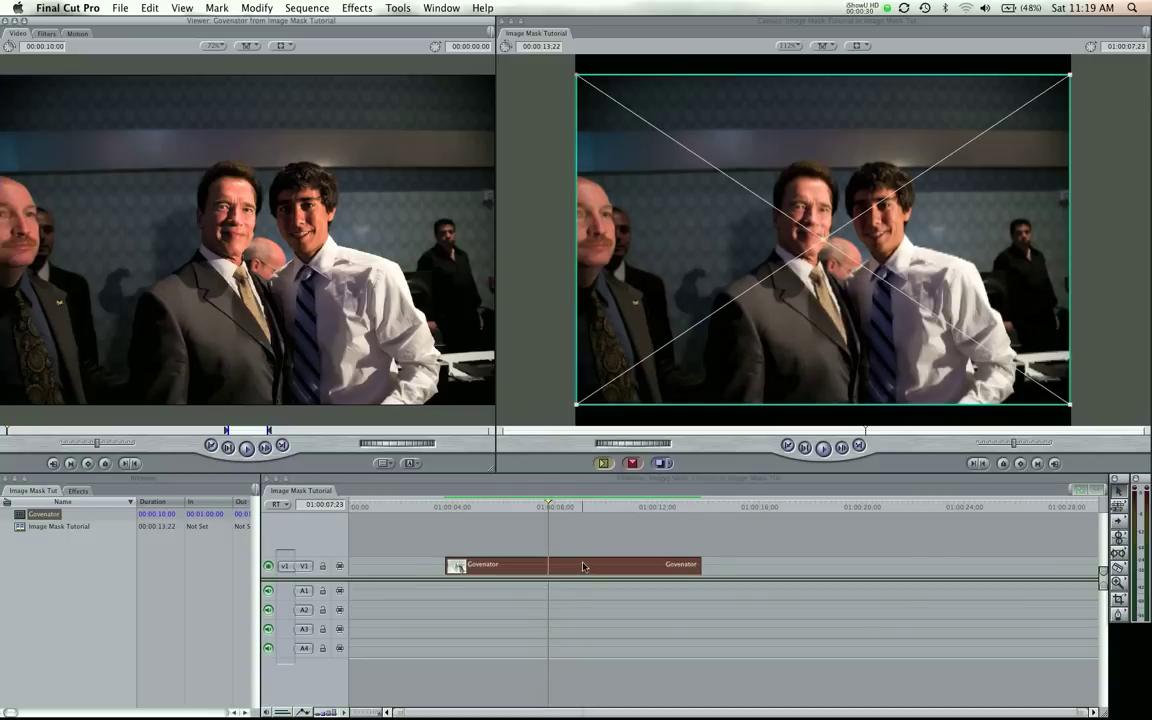
- Set Crop Left to 22 on the Govenator clip, after undoing a trial scale of 130
{"action": "left_click", "coordinate": [79, 33]}
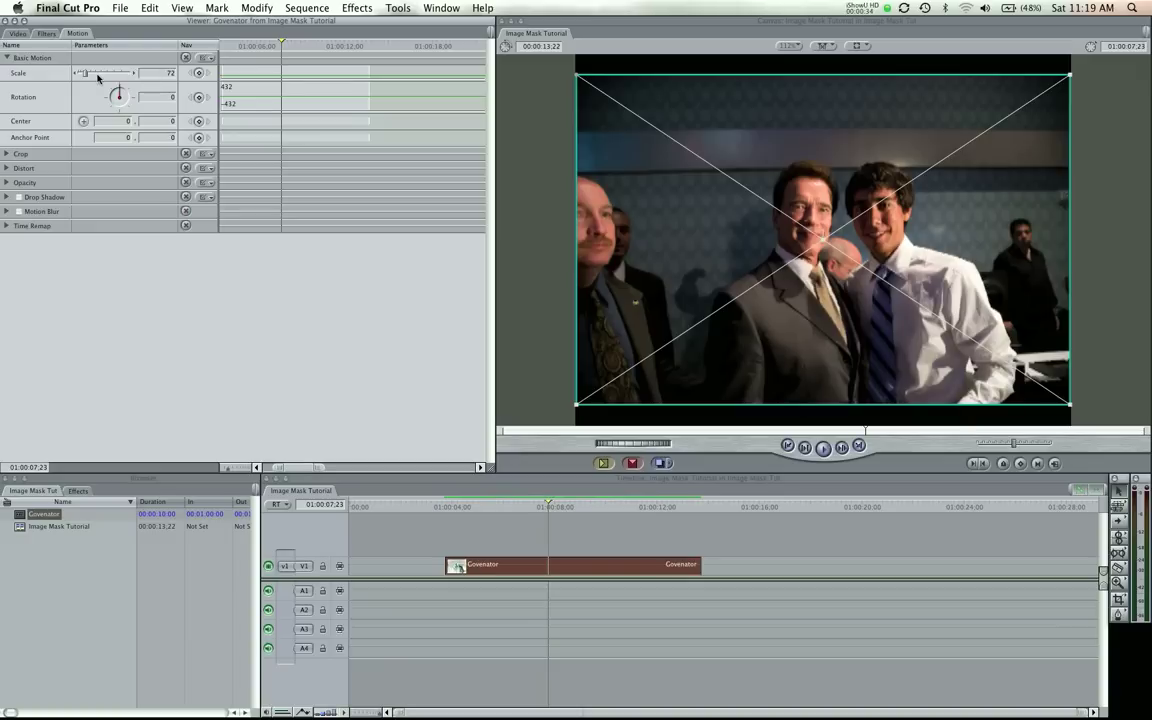
{"action": "left_click_drag", "start_coordinate": [98, 77], "coordinate": [98, 77]}
{"action": "key", "text": "super+z"}
{"action": "left_click", "coordinate": [7, 154]}
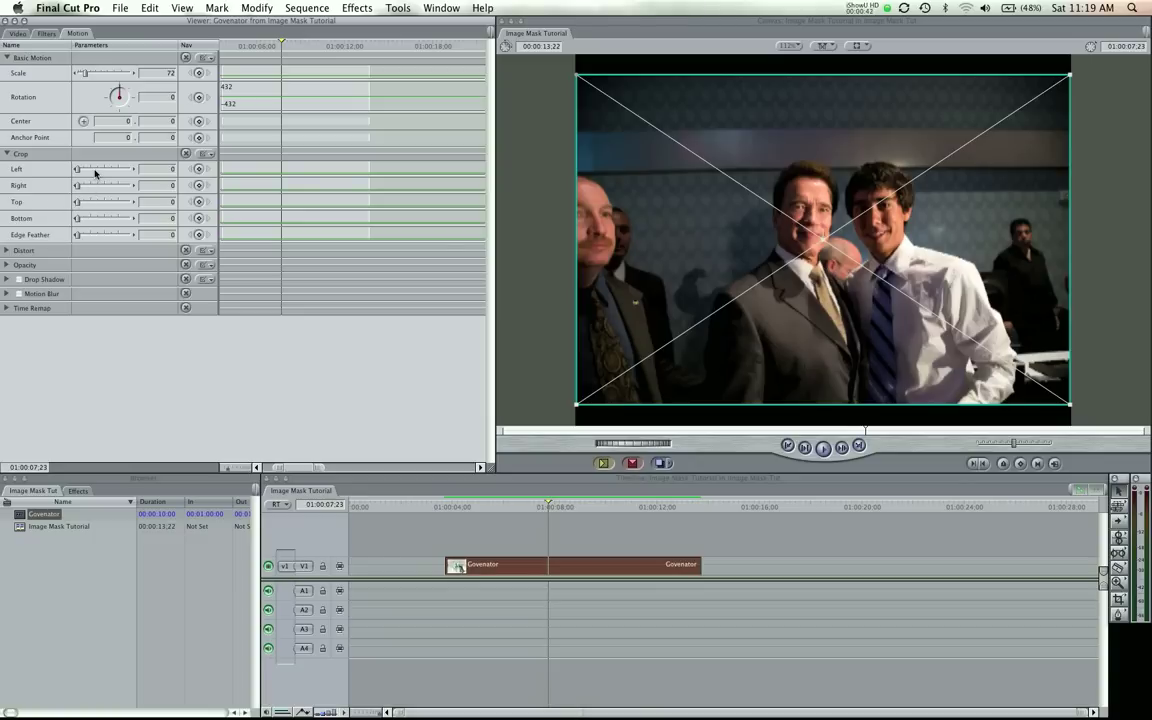
{"action": "left_click_drag", "start_coordinate": [78, 170], "coordinate": [93, 171]}
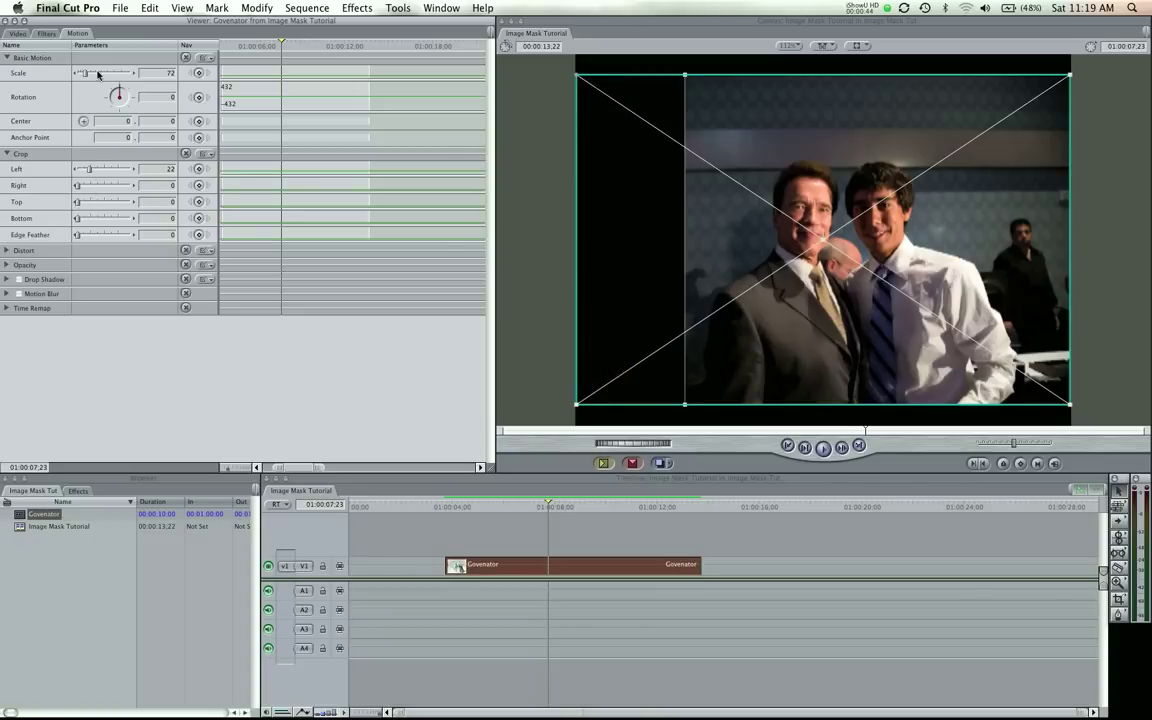
- Scale the photo to 96 and drag it left to Center -96, 7.1
{"action": "left_click", "coordinate": [97, 74]}
{"action": "left_click_drag", "start_coordinate": [751, 224], "coordinate": [684, 234]}
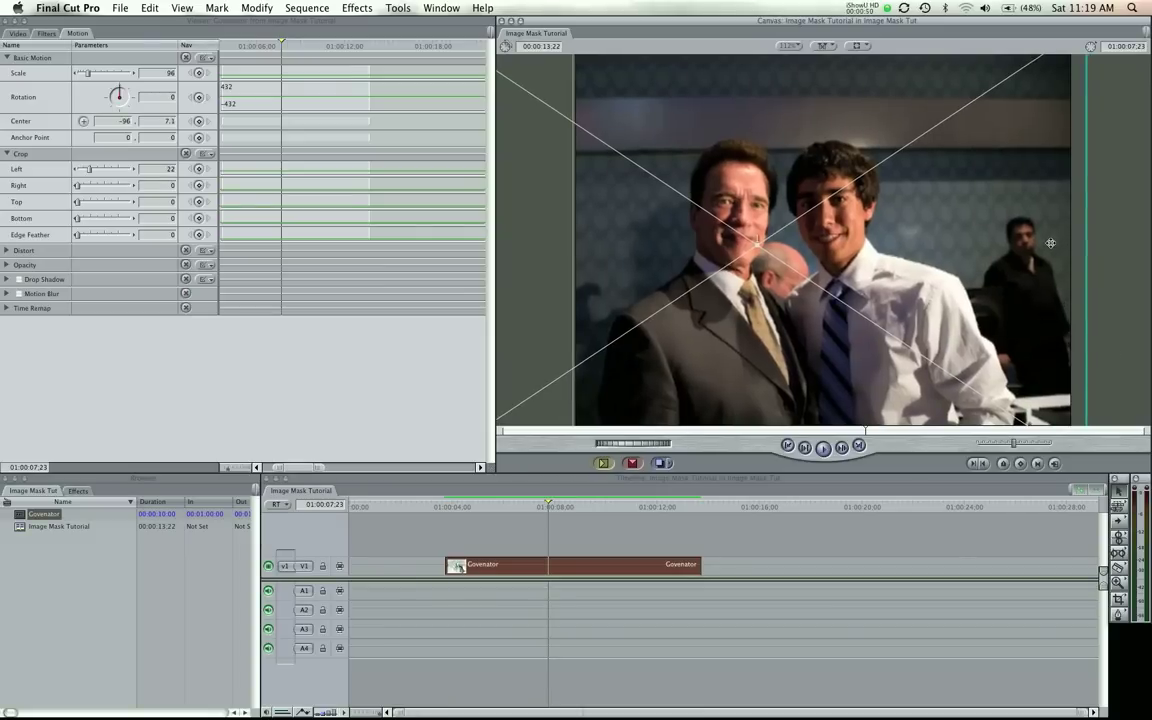
{"action": "left_click", "coordinate": [614, 527]}
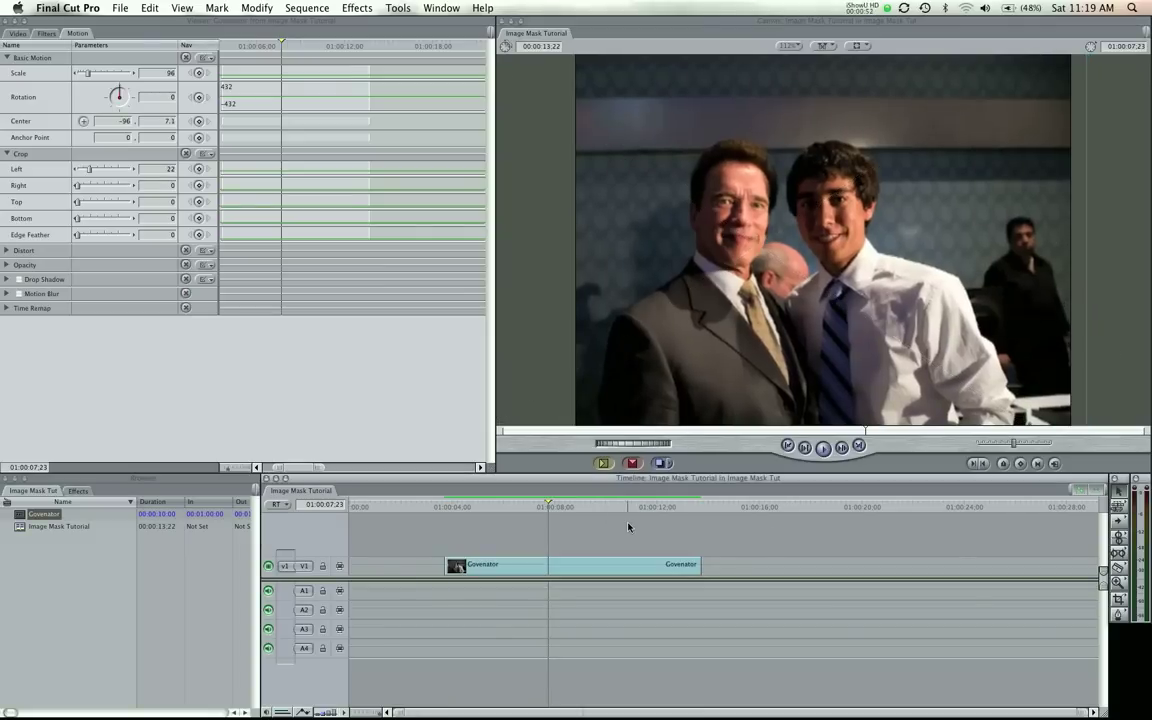
- Place a fresh copy of the Govenator photo on V1 and move the playhead into it
{"action": "left_click", "coordinate": [551, 573]}
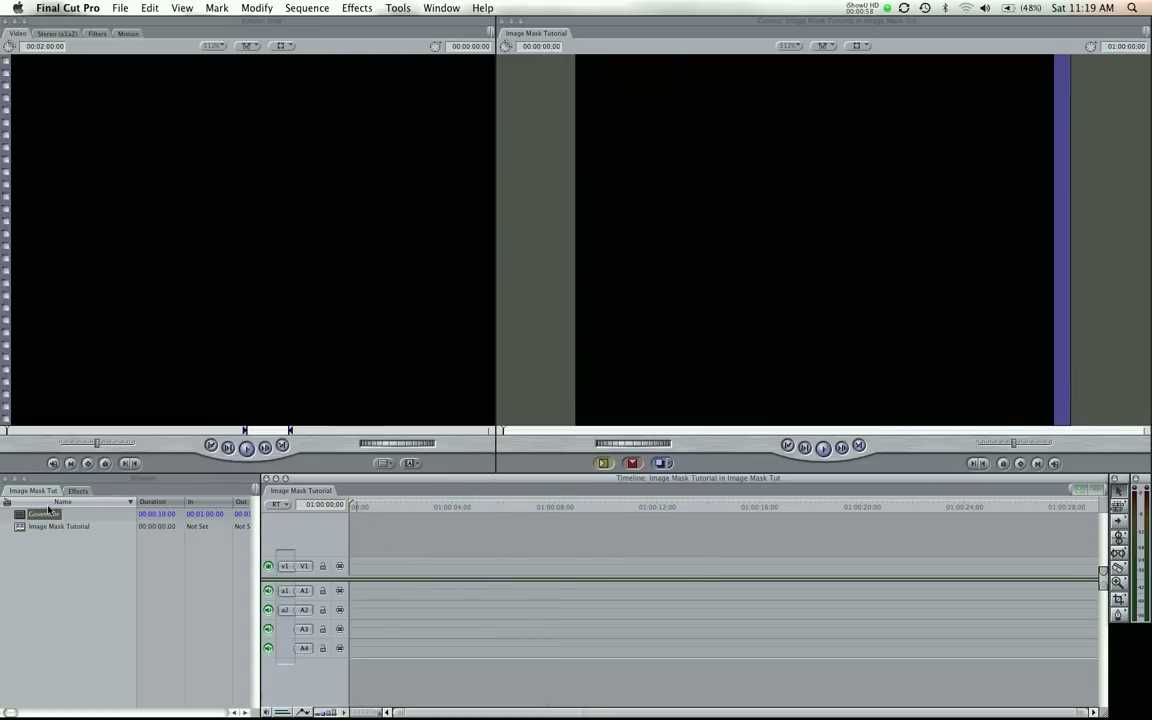
{"action": "left_click_drag", "start_coordinate": [47, 513], "coordinate": [480, 563]}
{"action": "left_click_drag", "start_coordinate": [510, 506], "coordinate": [575, 506]}
- Apply the Video Filters > Matte > Four-Point Garbage Matte filter to the new clip
{"action": "double_click", "coordinate": [545, 563]}
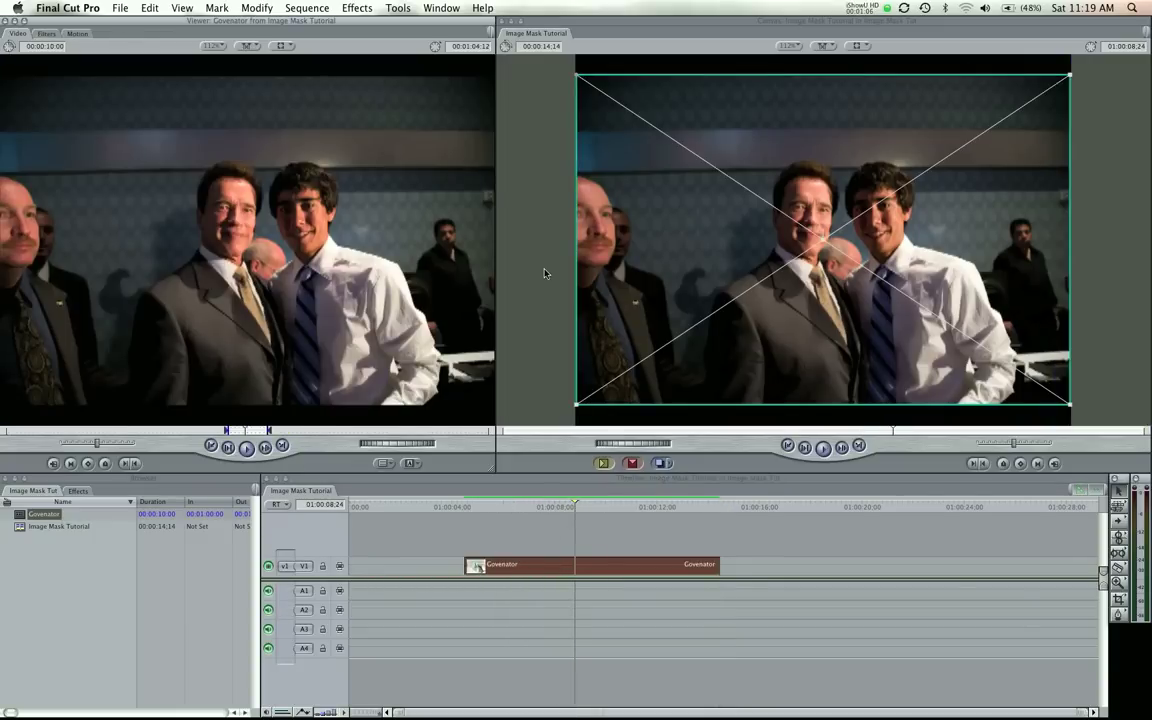
{"action": "left_click", "coordinate": [357, 8]}
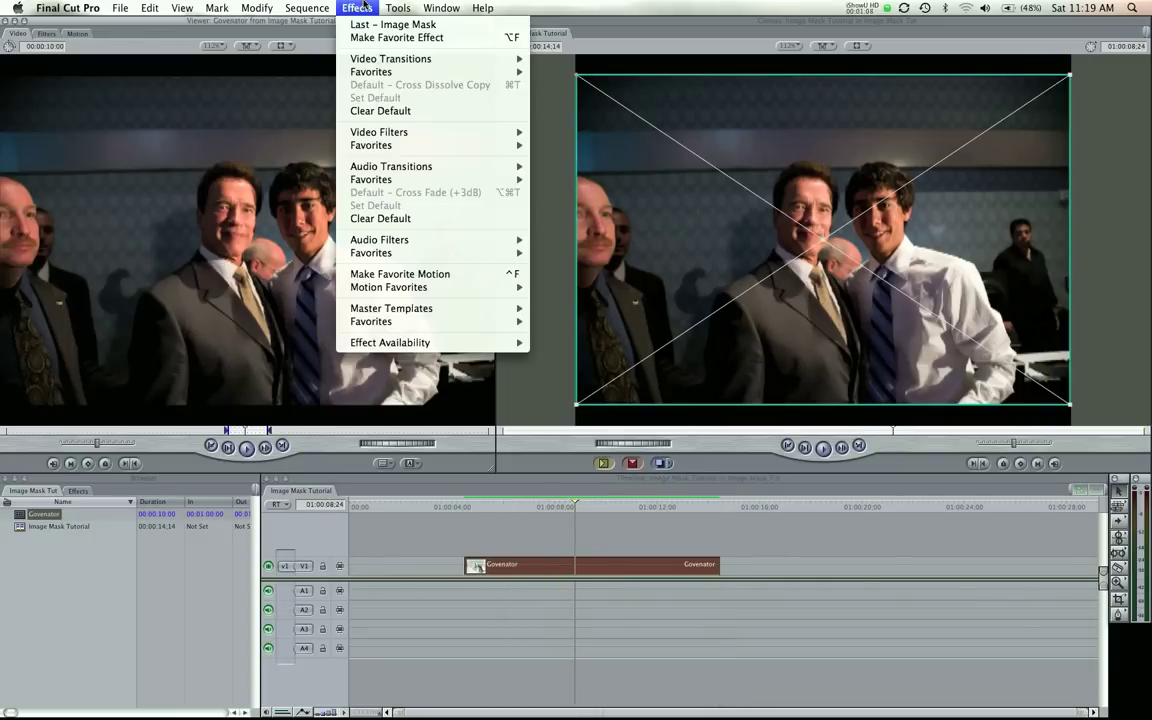
{"action": "mouse_move", "coordinate": [390, 133]}
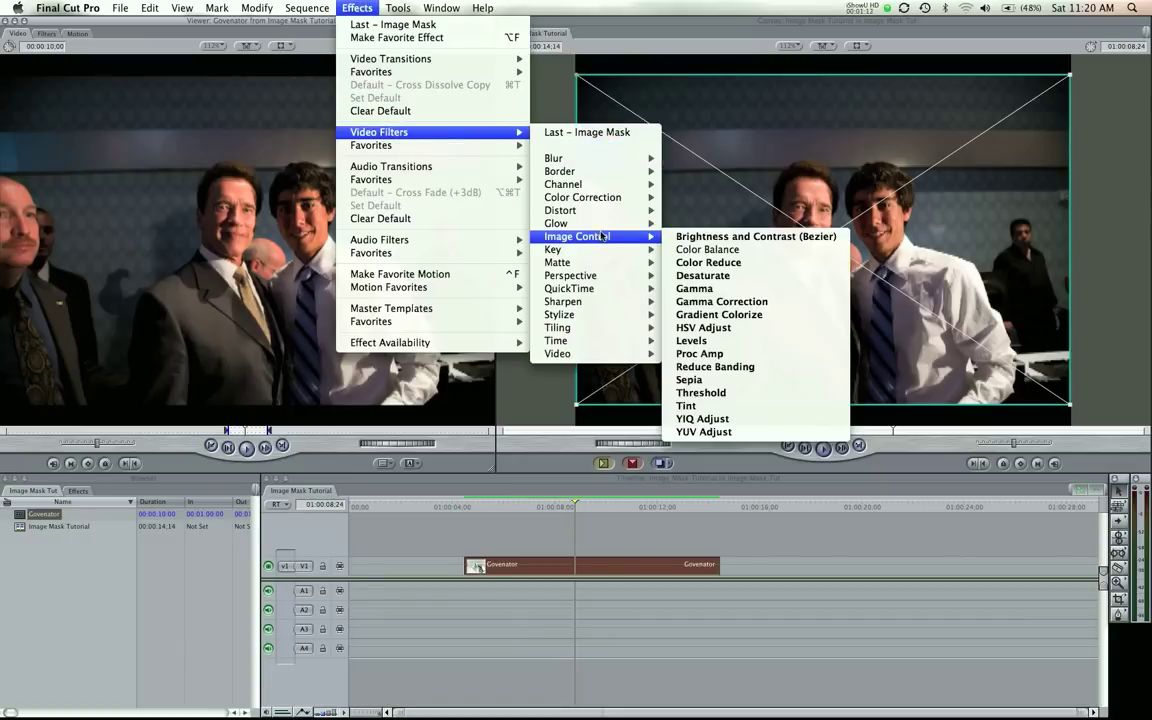
{"action": "mouse_move", "coordinate": [600, 262]}
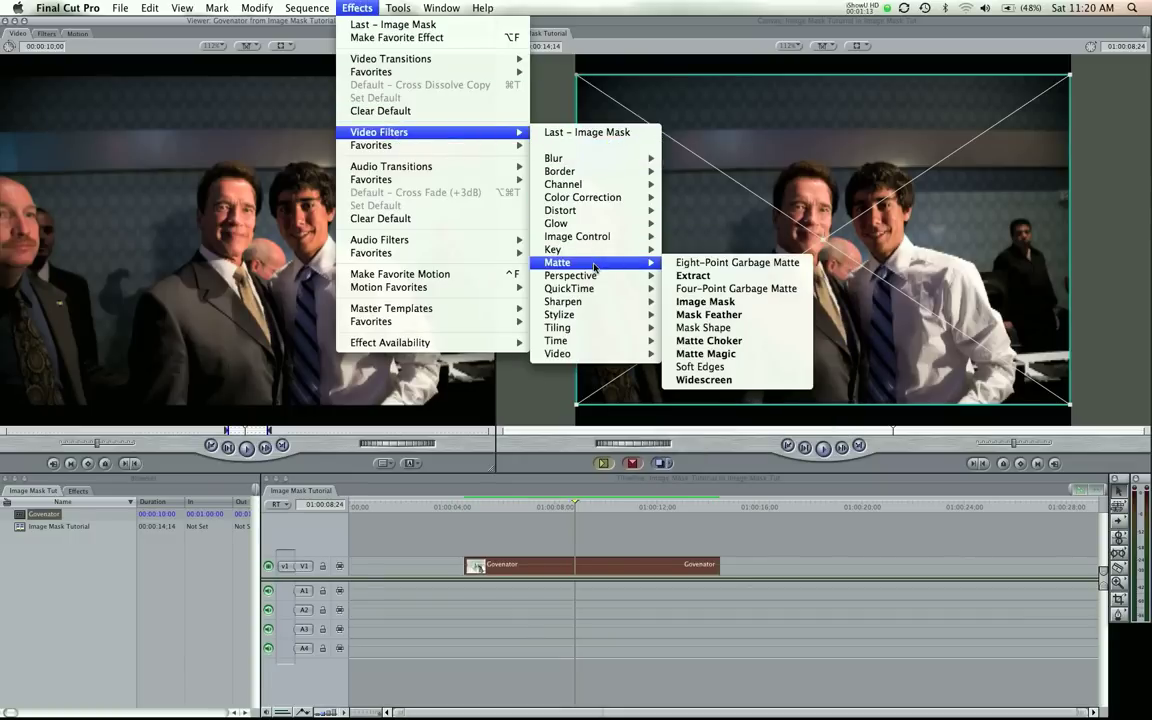
{"action": "left_click", "coordinate": [712, 289]}
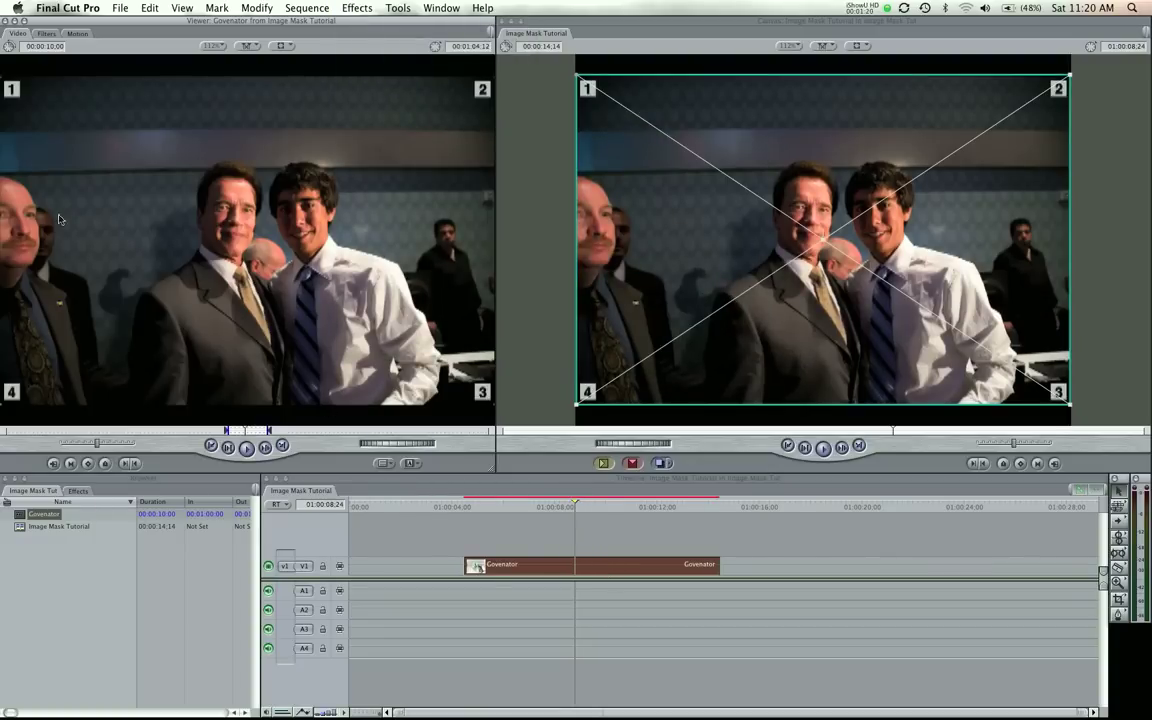
{"action": "left_click", "coordinate": [76, 33]}
- Move matte points 1, 2 and 4 inward to -97,-169.64; 164,-169.64; -317,293.98
{"action": "left_click", "coordinate": [55, 34]}
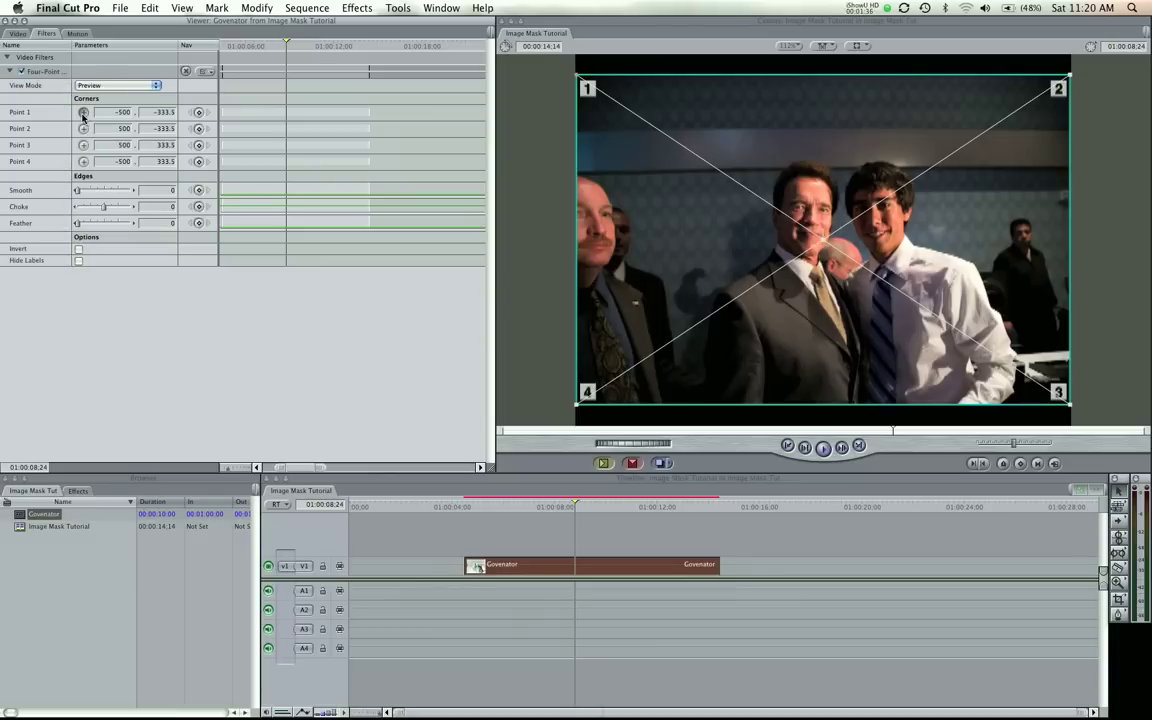
{"action": "left_click_drag", "start_coordinate": [684, 140], "coordinate": [795, 178]}
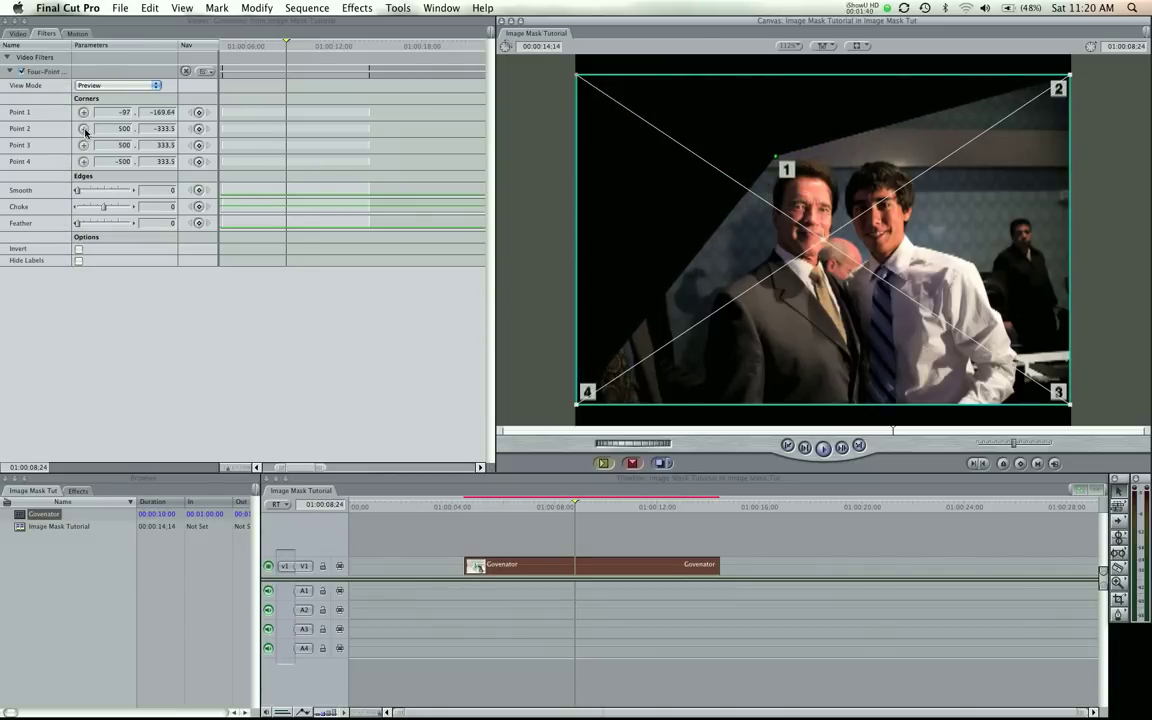
{"action": "left_click_drag", "start_coordinate": [1069, 76], "coordinate": [936, 113]}
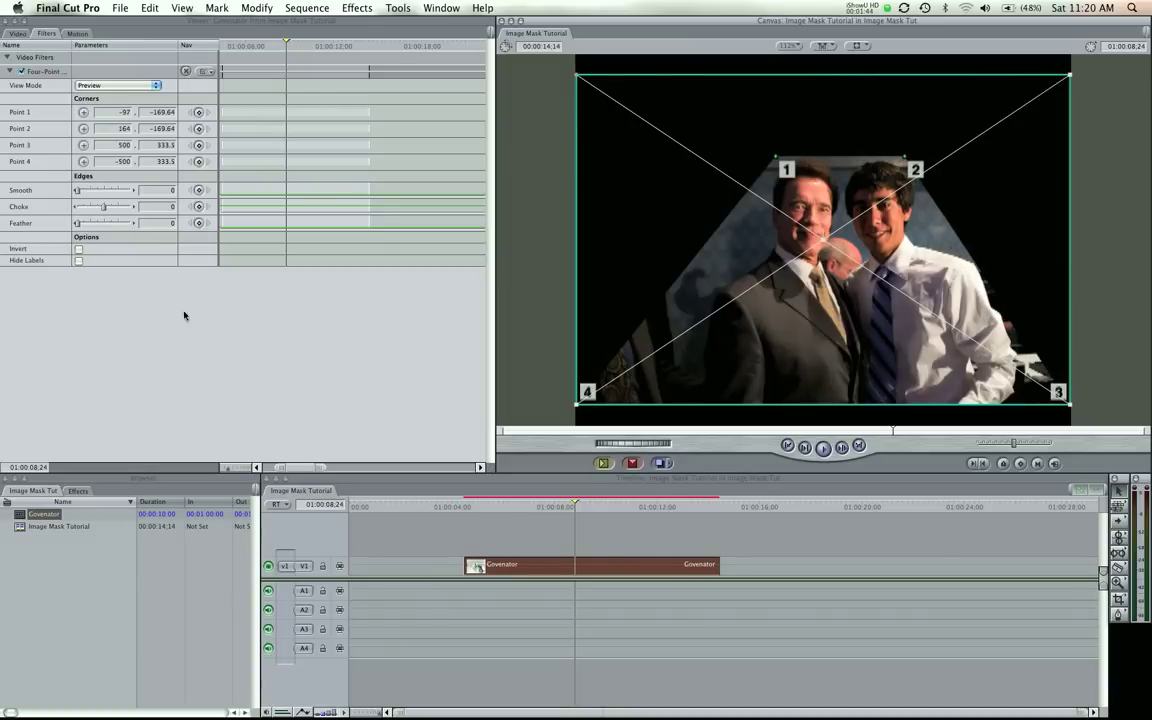
{"action": "left_click", "coordinate": [84, 162]}
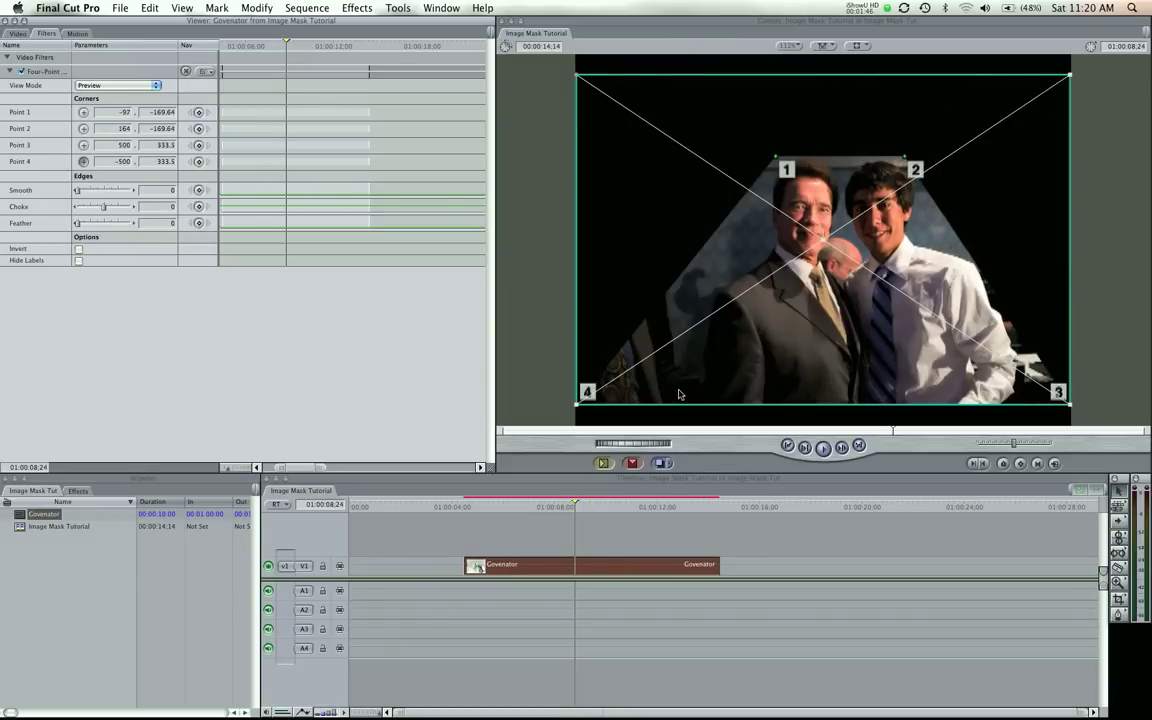
{"action": "left_click_drag", "start_coordinate": [678, 394], "coordinate": [609, 354]}
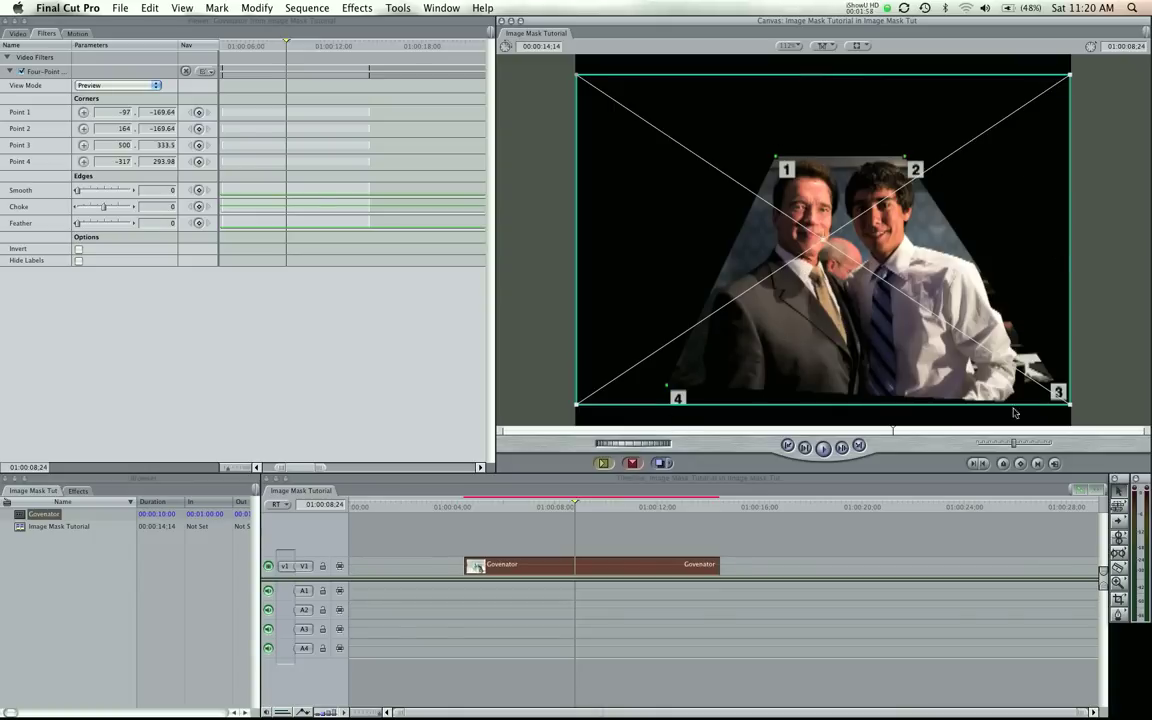
{"action": "left_click", "coordinate": [603, 562]}
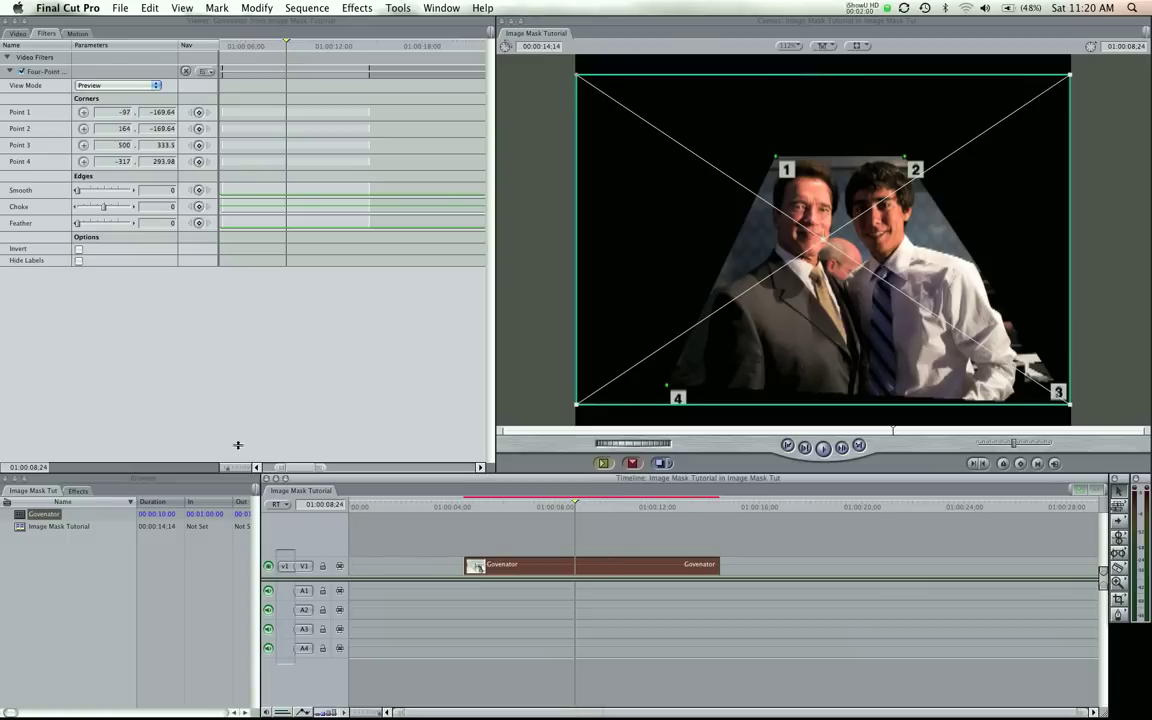
- Delete the Four-Point Garbage Matte and apply Video Filters > Matte > Image Mask instead
{"action": "left_click", "coordinate": [33, 72]}
{"action": "key", "text": "Delete"}
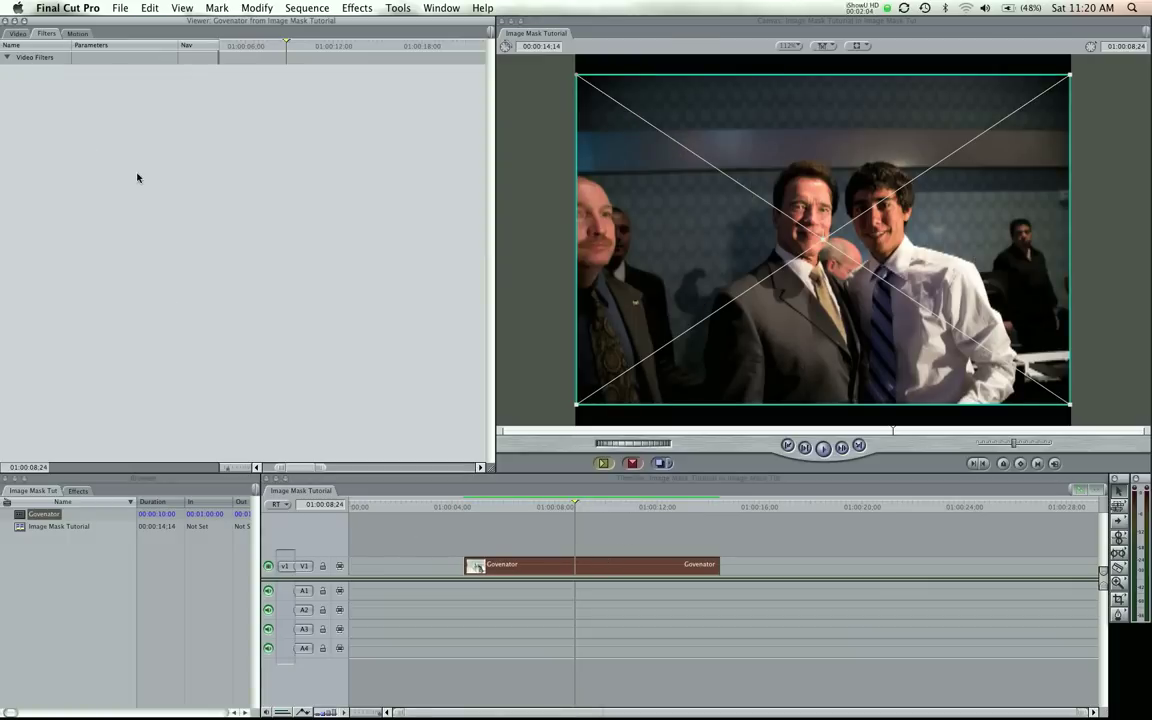
{"action": "double_click", "coordinate": [514, 564]}
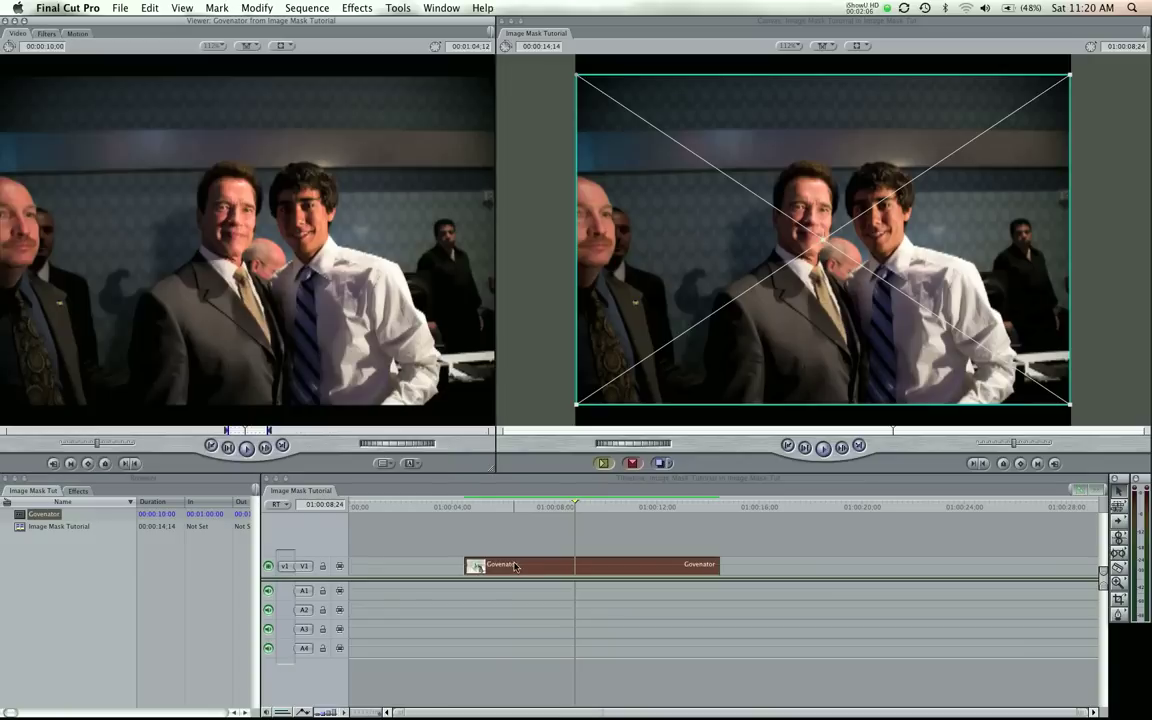
{"action": "left_click", "coordinate": [307, 7]}
{"action": "mouse_move", "coordinate": [358, 7]}
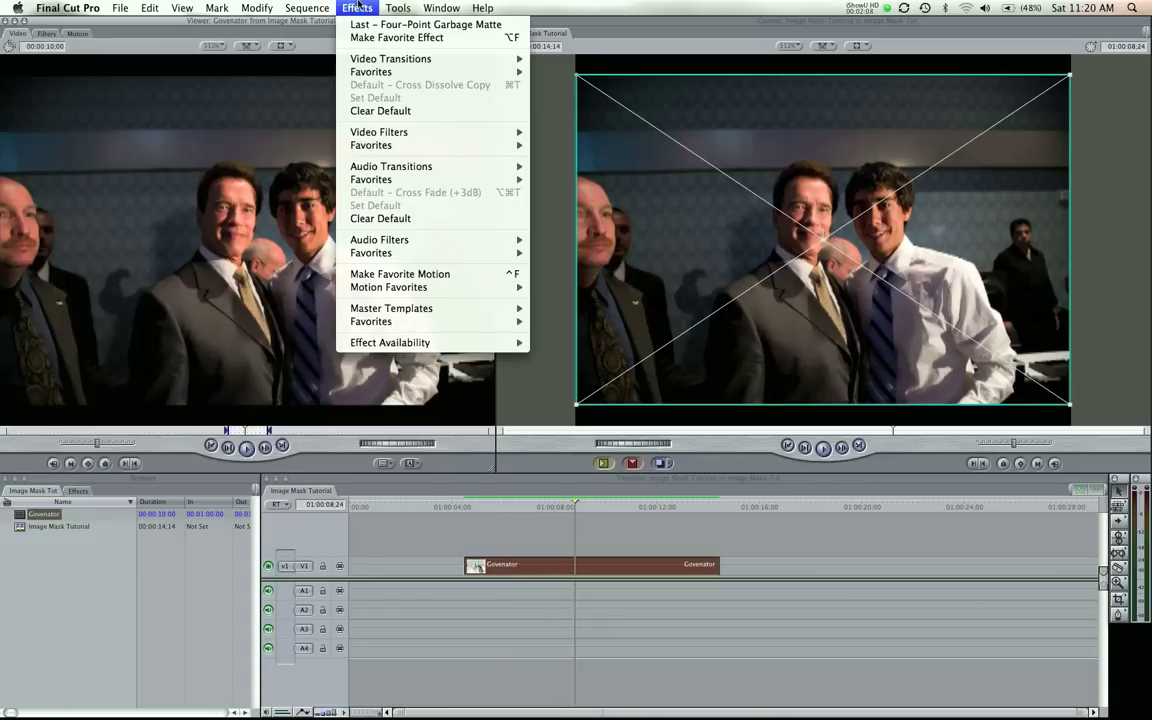
{"action": "mouse_move", "coordinate": [427, 130]}
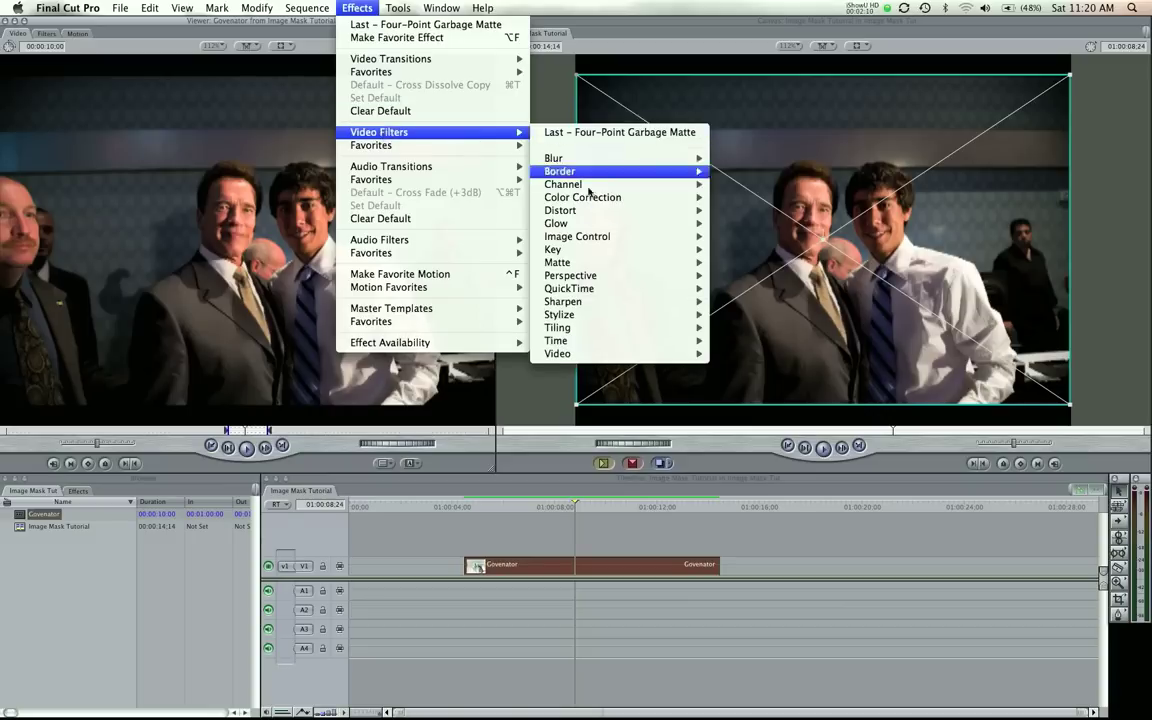
{"action": "mouse_move", "coordinate": [596, 260]}
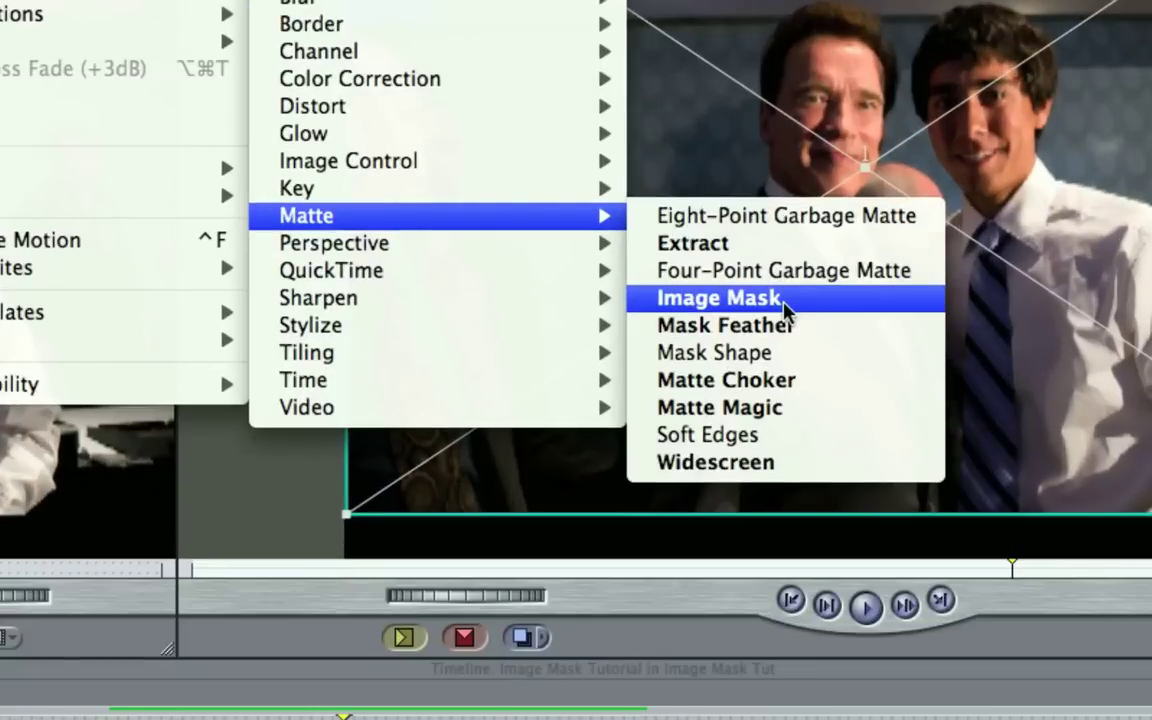
{"action": "left_click", "coordinate": [784, 302]}
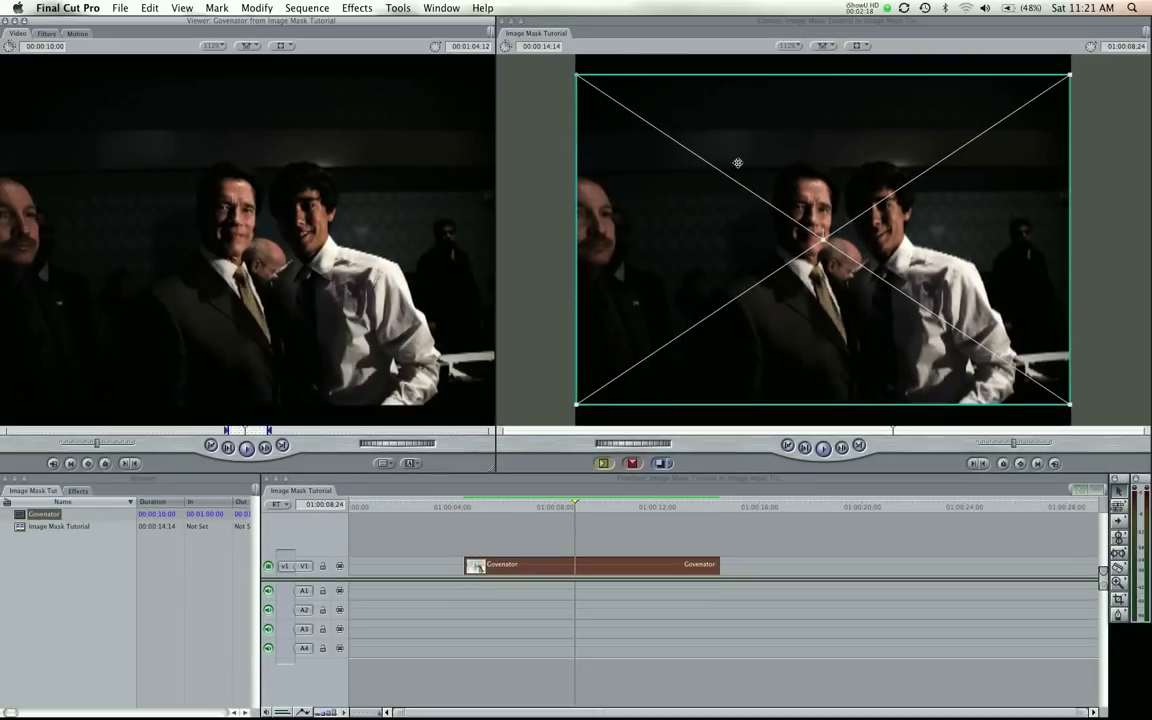
- Switch the Image Mask Channel to Alpha, then back to Luminance, and deselect the clip
{"action": "left_click", "coordinate": [43, 33]}
{"action": "left_click", "coordinate": [120, 107]}
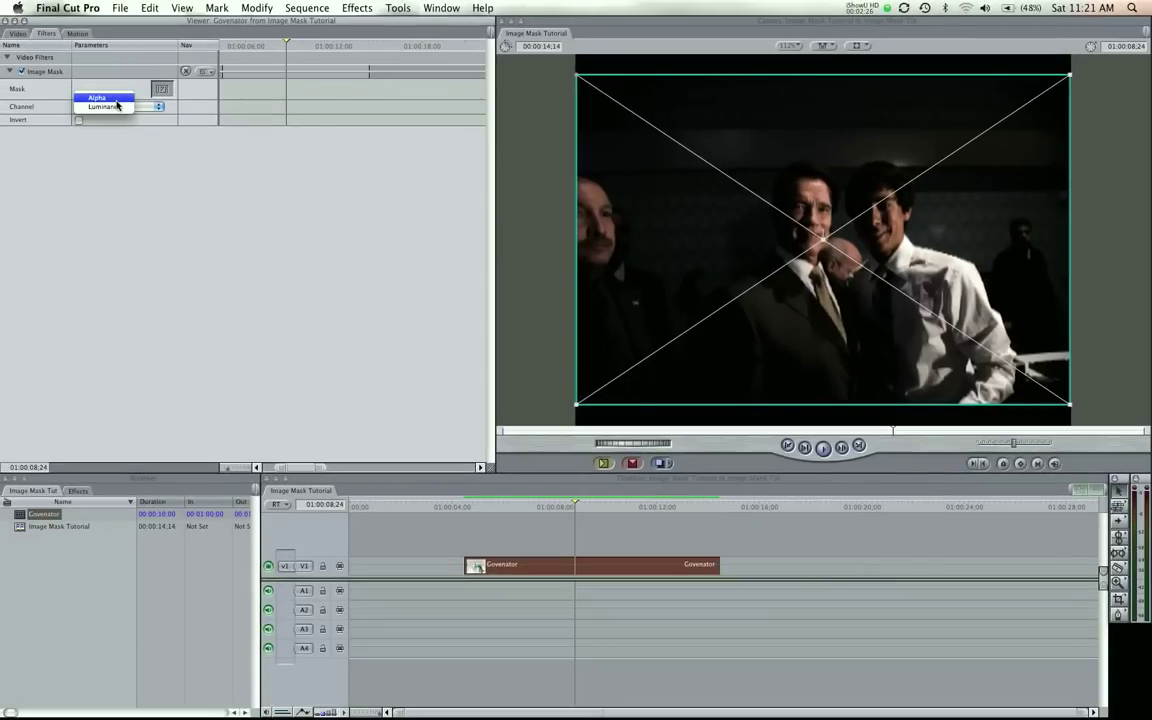
{"action": "left_click", "coordinate": [117, 97]}
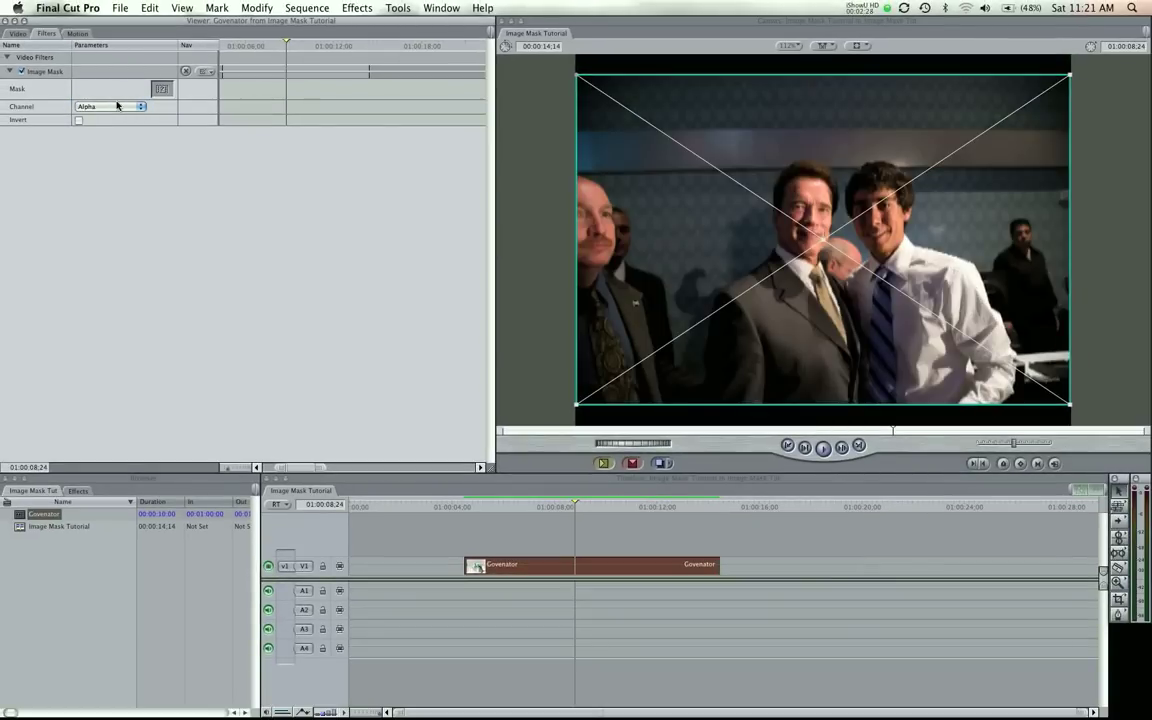
{"action": "left_click", "coordinate": [117, 106]}
{"action": "left_click", "coordinate": [109, 117]}
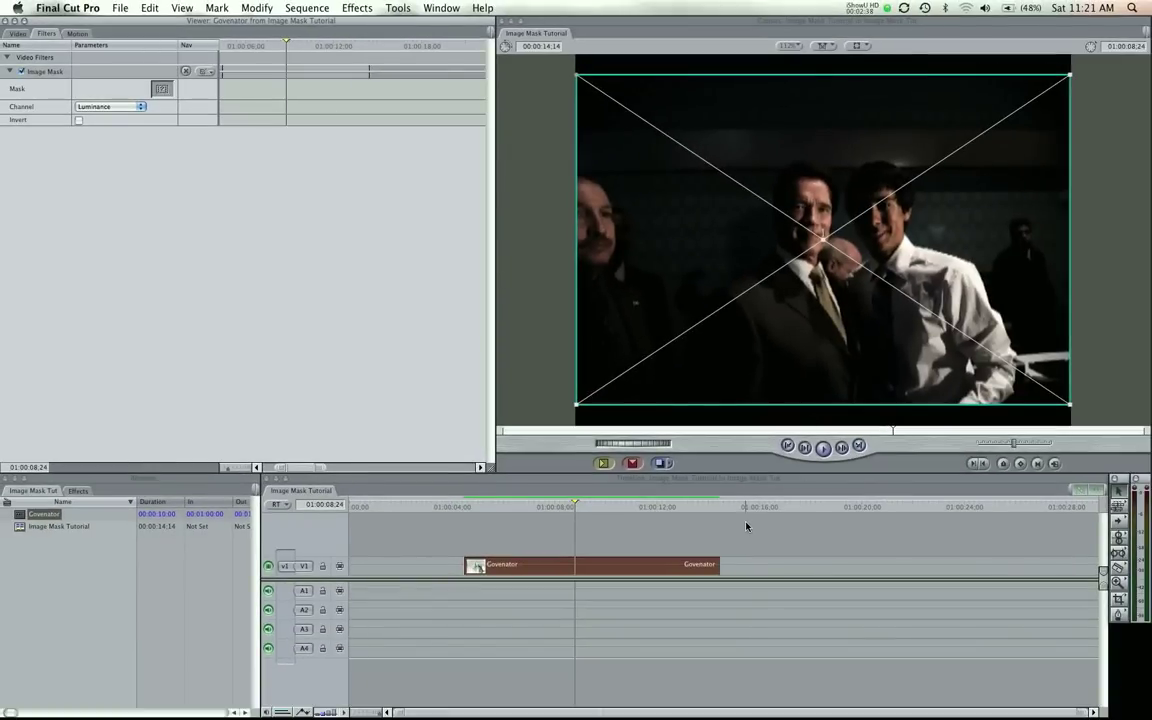
{"action": "left_click", "coordinate": [730, 530]}
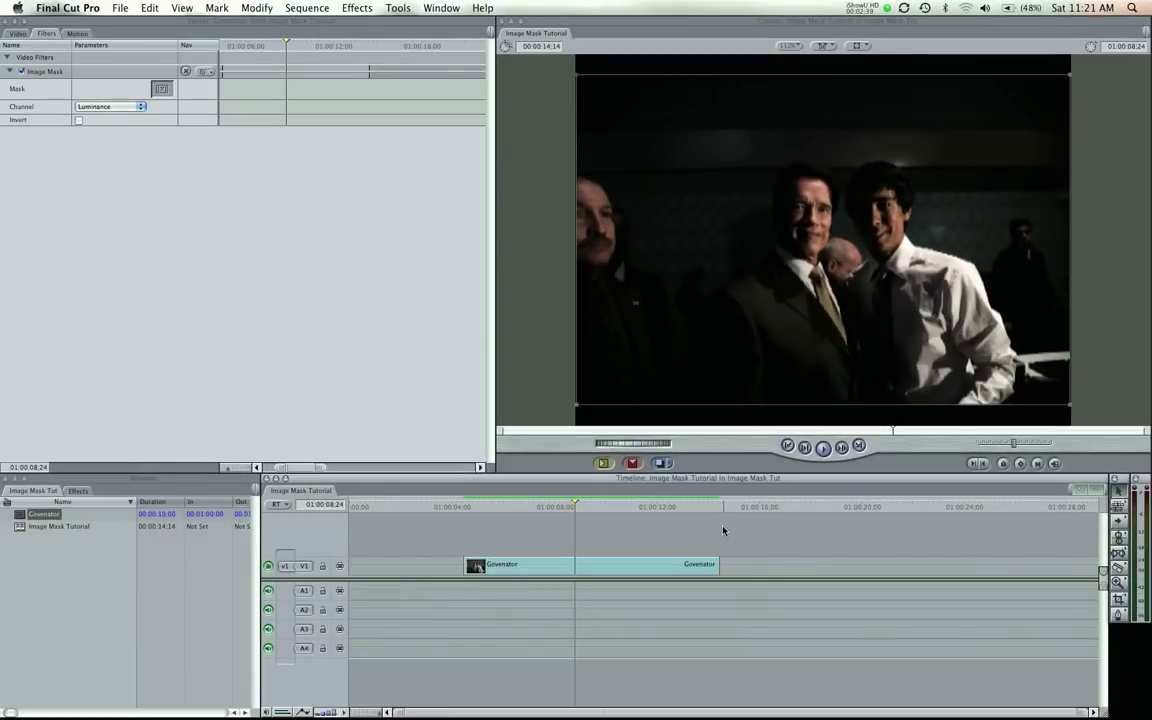
- Create a Render > Gradient generator, place it on V1 after the Govenator clip, and reopen its filters
{"action": "left_click", "coordinate": [16, 34]}
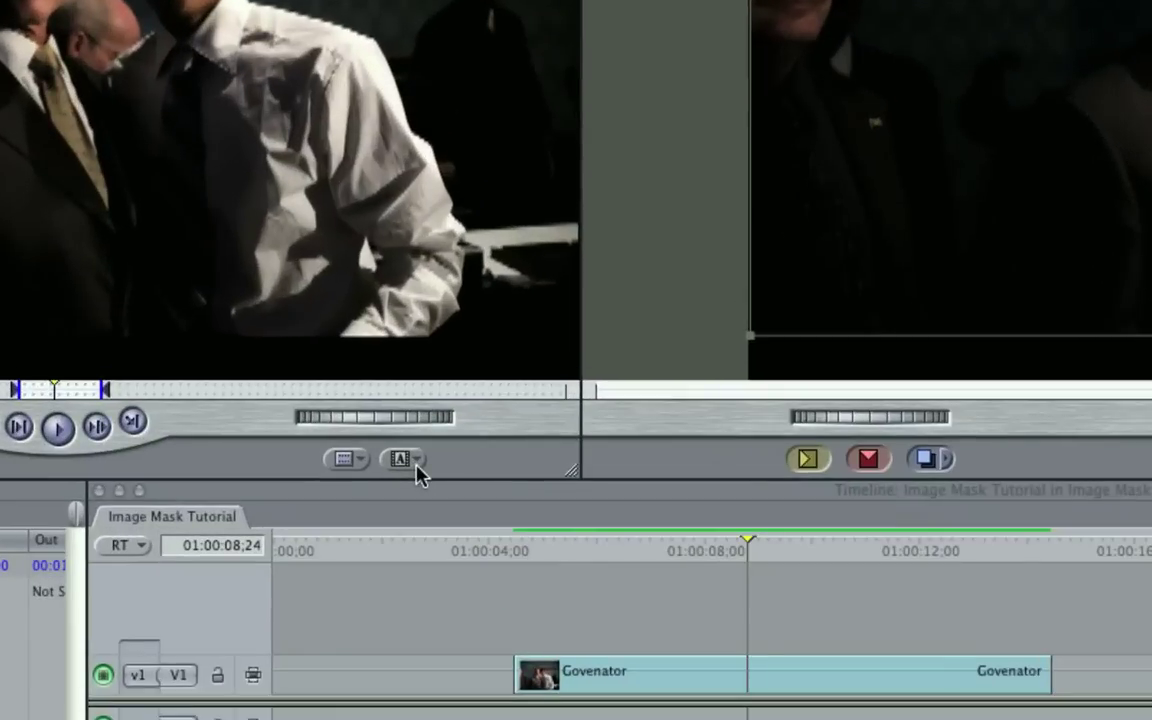
{"action": "left_click", "coordinate": [418, 474]}
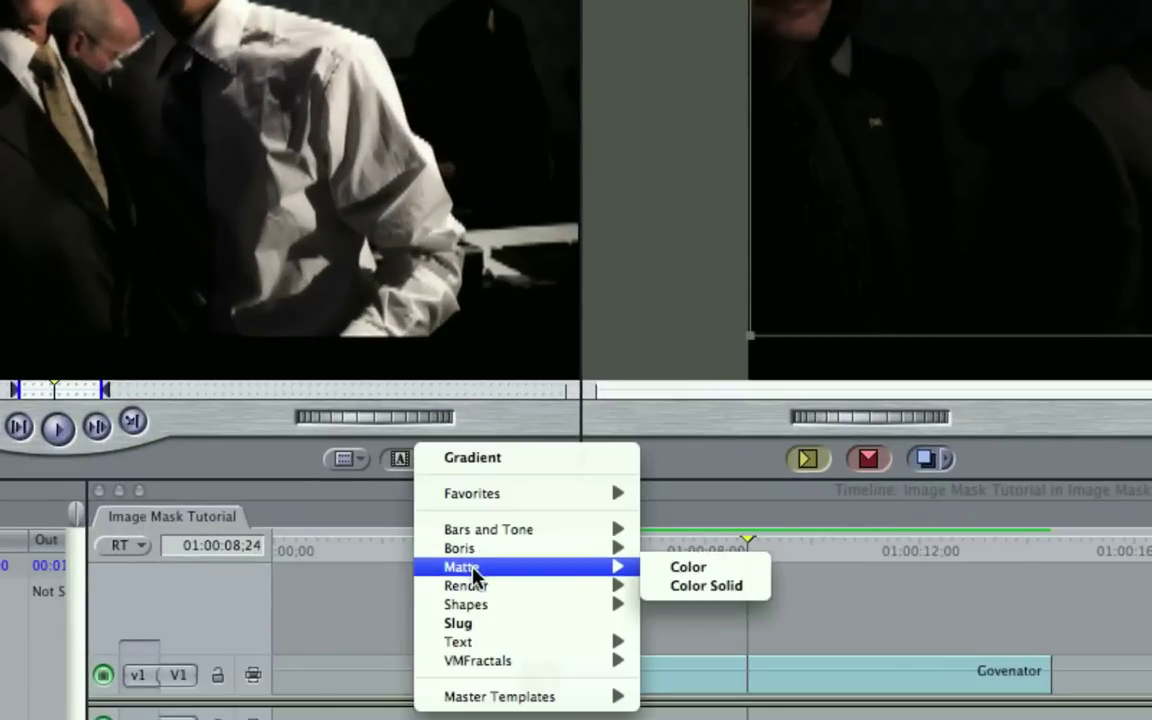
{"action": "mouse_move", "coordinate": [478, 588]}
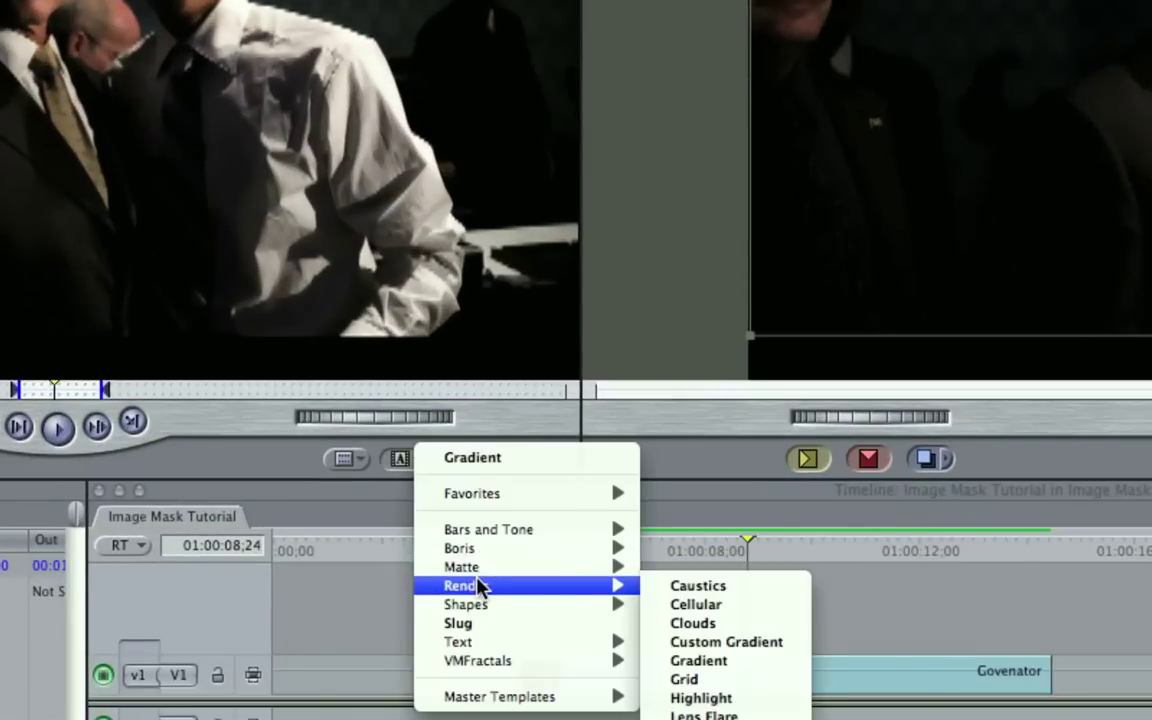
{"action": "left_click", "coordinate": [730, 661]}
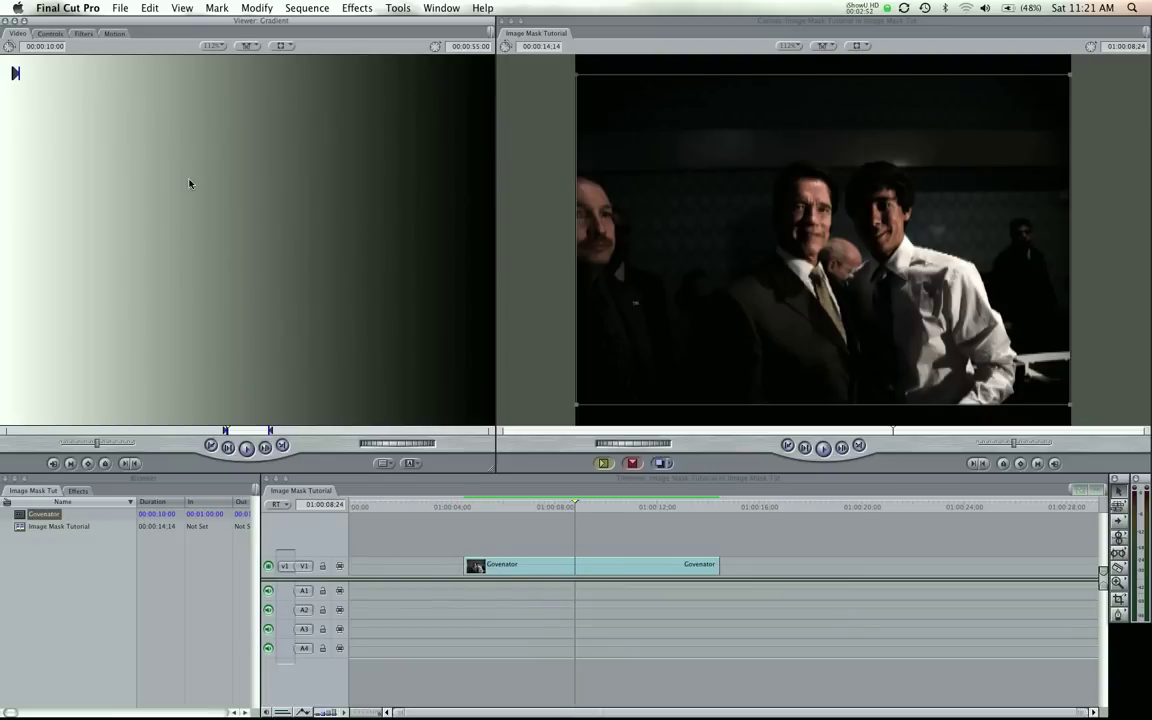
{"action": "left_click_drag", "start_coordinate": [189, 183], "coordinate": [771, 571]}
{"action": "double_click", "coordinate": [665, 567]}
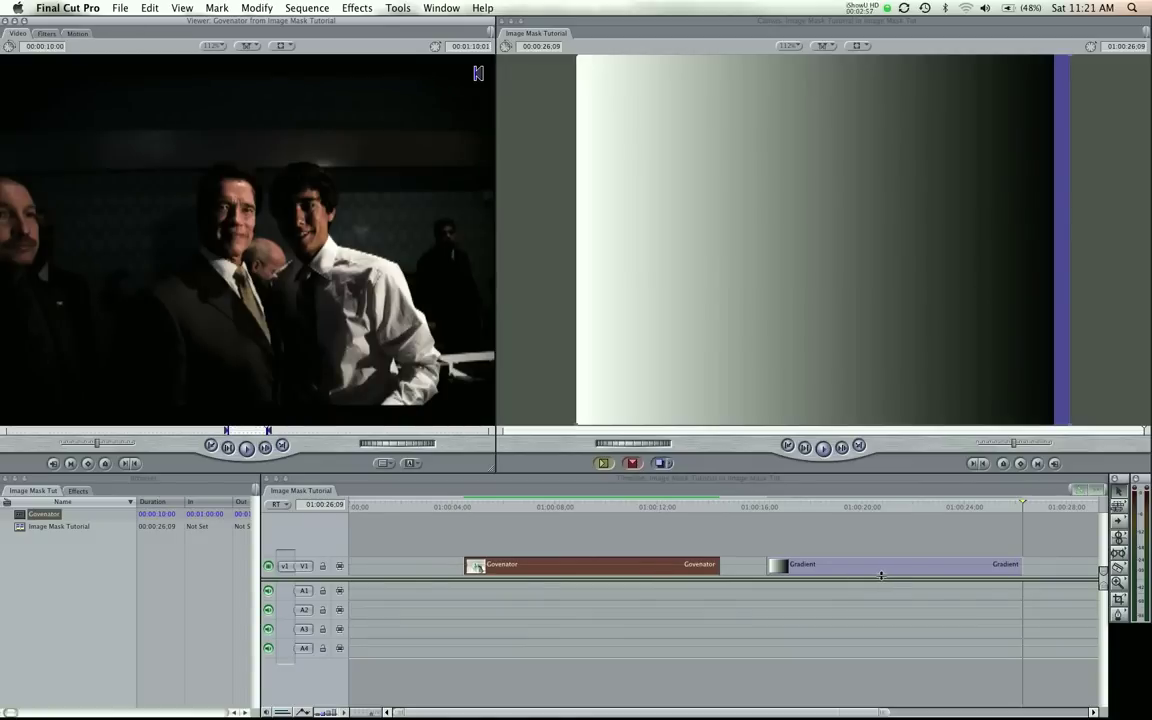
{"action": "left_click", "coordinate": [46, 33]}
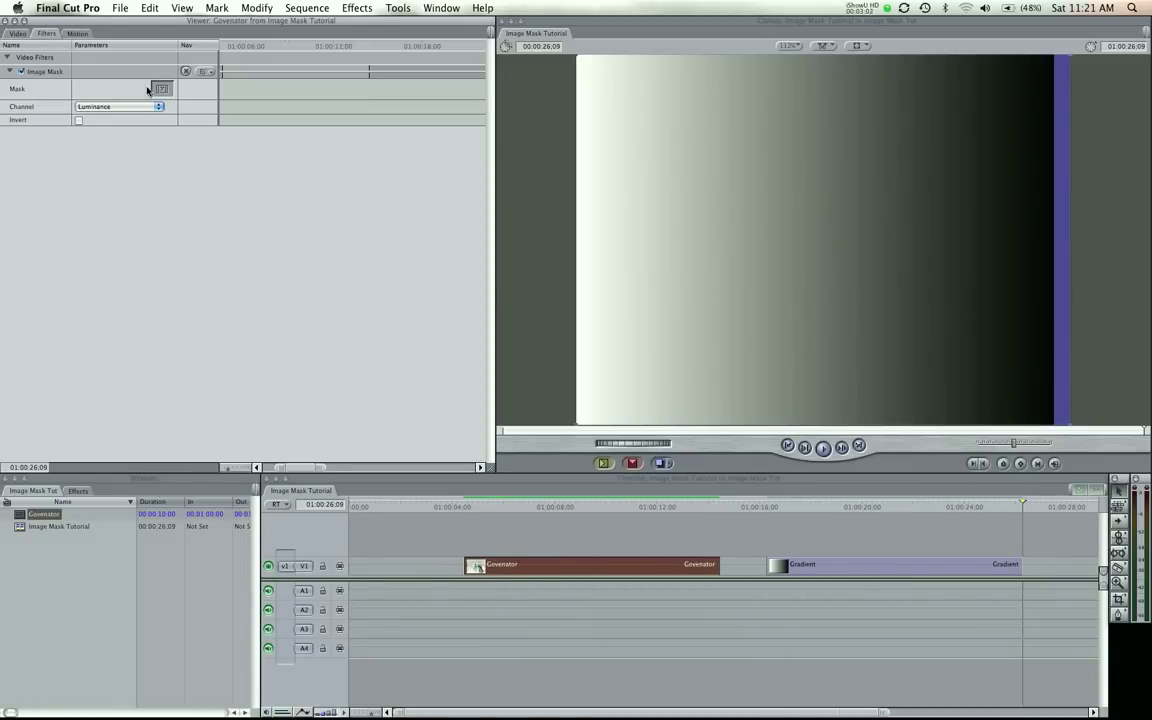
- Drop the Gradient clip into the Image Mask's Mask well and preview the masked Govenator frame
{"action": "left_click", "coordinate": [796, 564]}
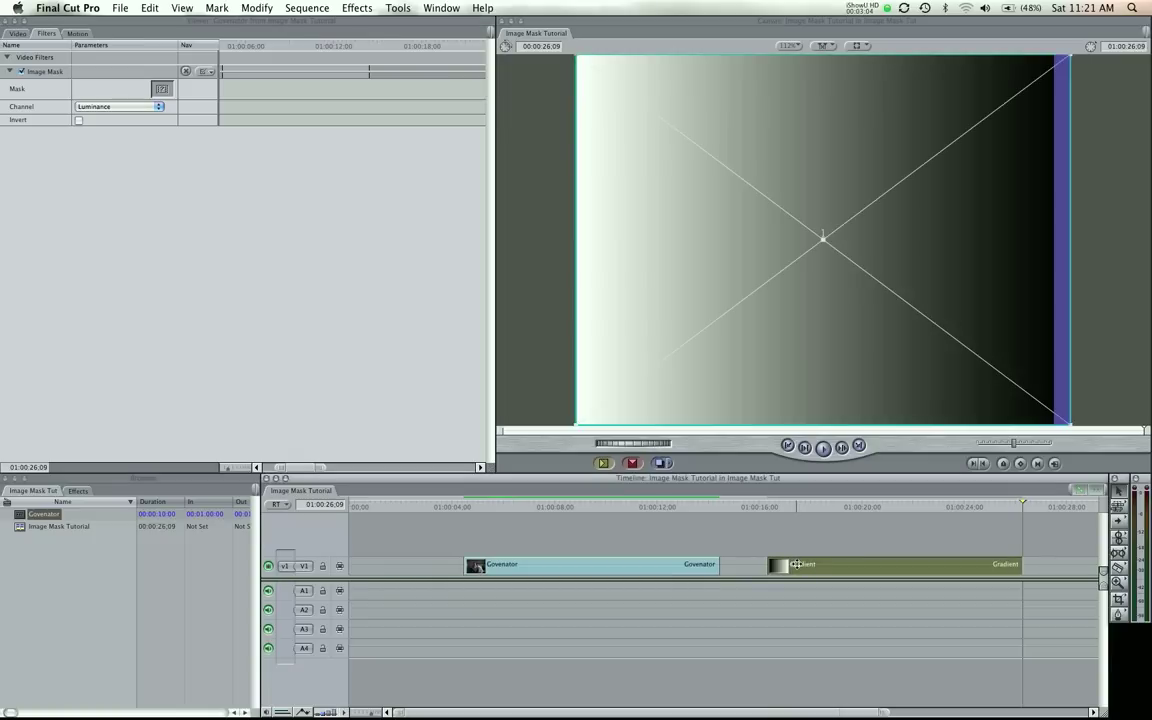
{"action": "left_click_drag", "start_coordinate": [801, 567], "coordinate": [163, 91]}
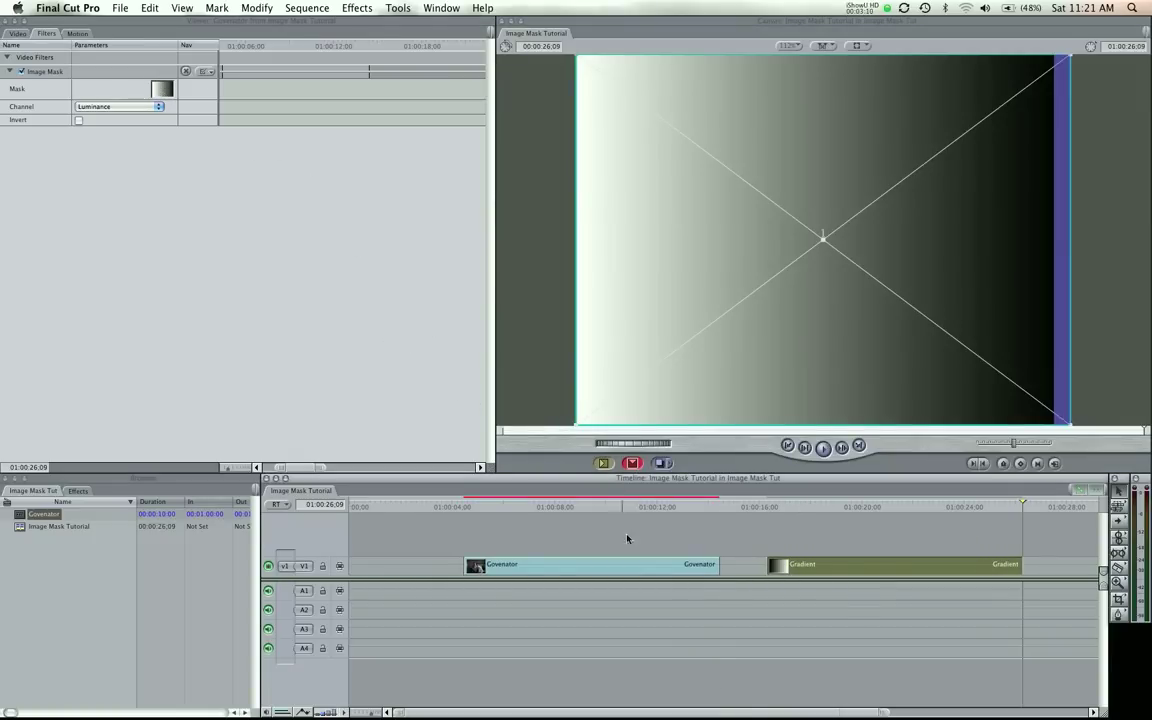
{"action": "mouse_move", "coordinate": [607, 503]}
{"action": "left_mouse_down"}
{"action": "mouse_move", "coordinate": [500, 505]}
{"action": "mouse_move", "coordinate": [595, 505]}
{"action": "left_mouse_up"}
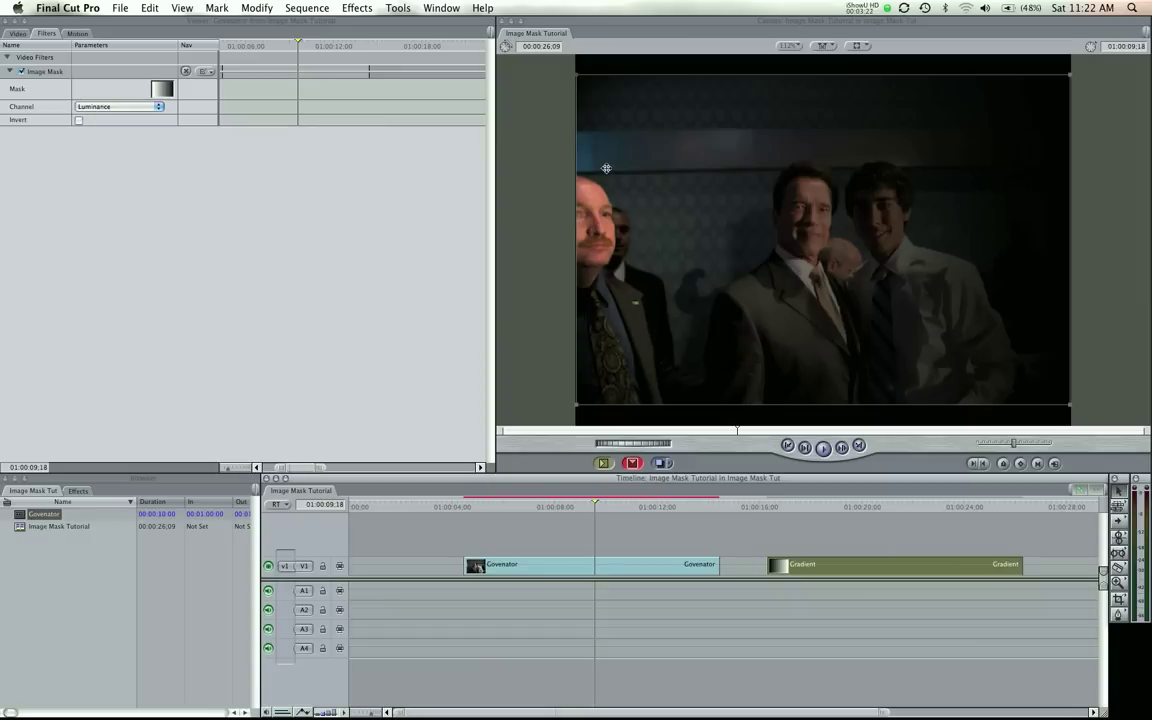
{"action": "double_click", "coordinate": [820, 567]}
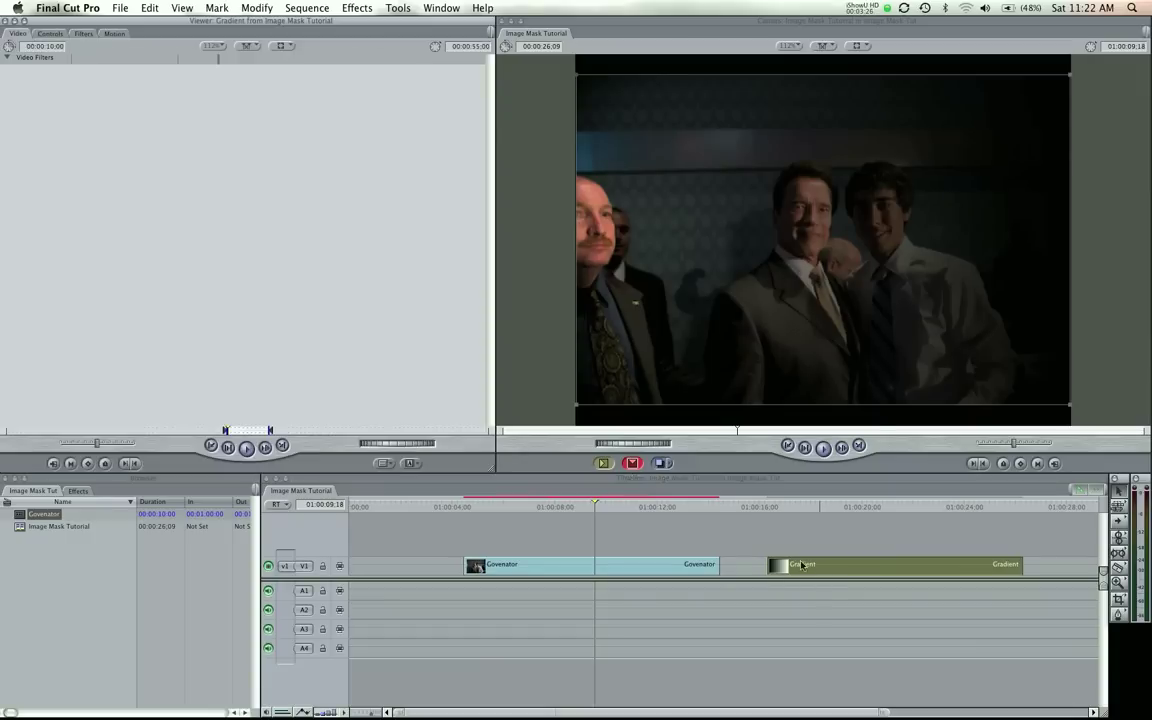
- Set the Gradient Type to Vertical from right to left in its Controls
{"action": "left_click", "coordinate": [52, 34]}
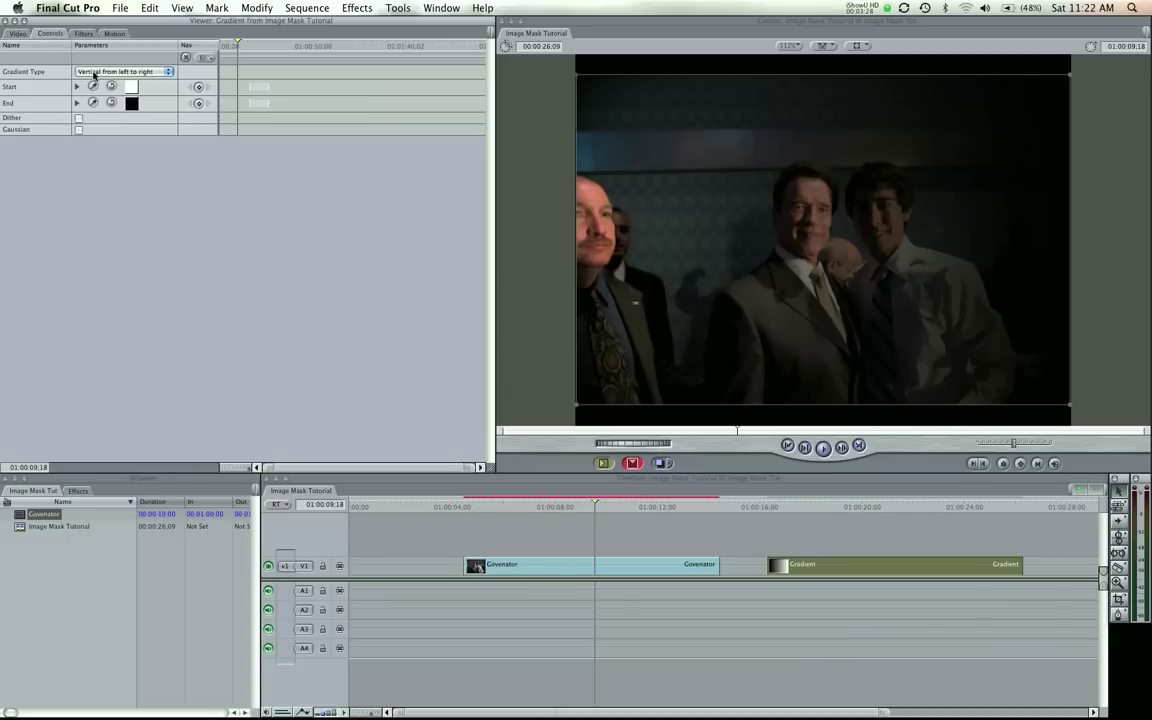
{"action": "left_click", "coordinate": [82, 72]}
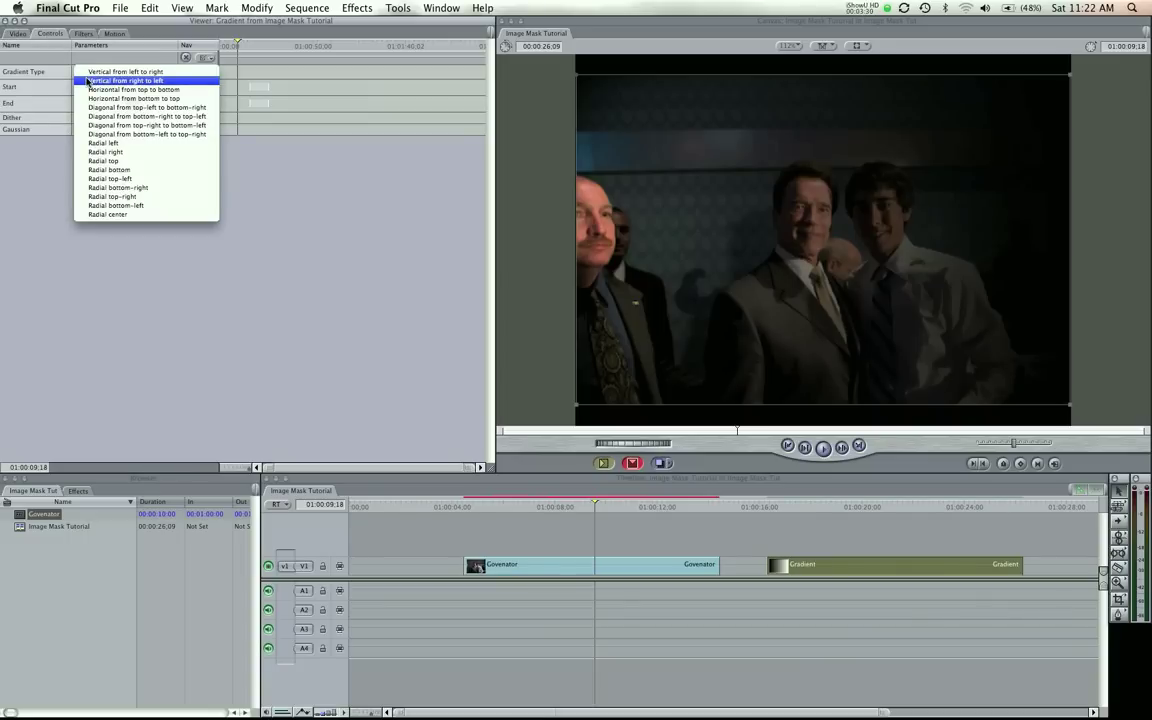
{"action": "left_click", "coordinate": [88, 81]}
{"action": "left_click", "coordinate": [826, 507]}
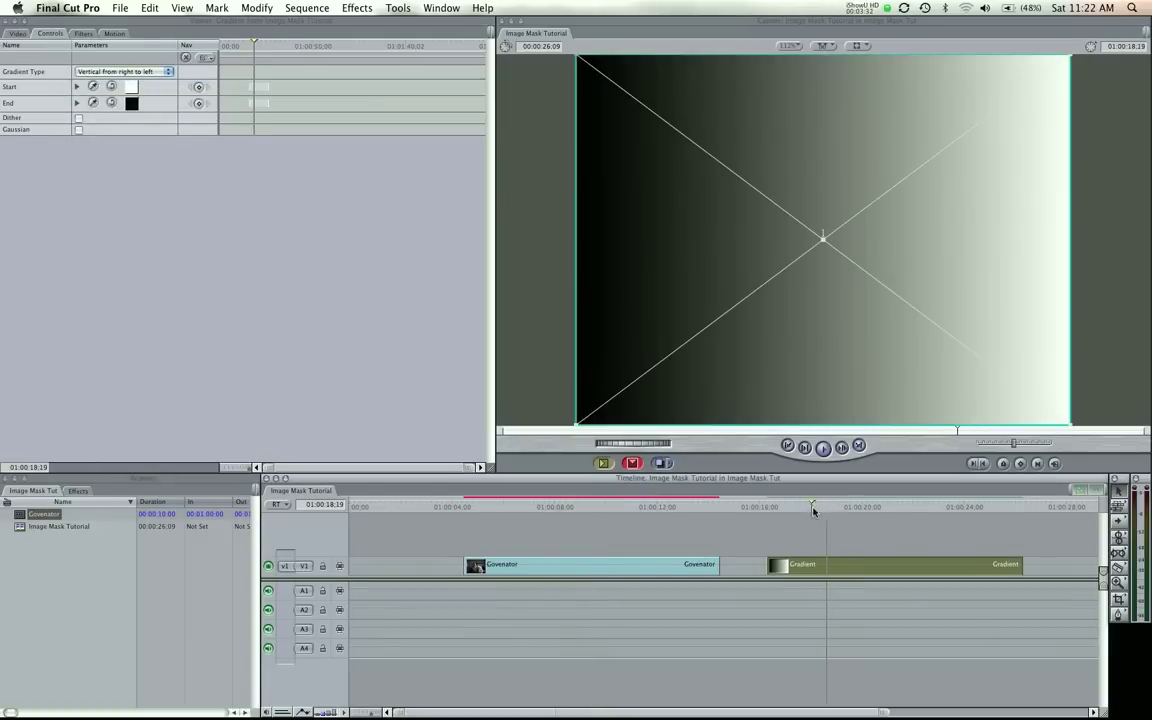
- Move the playhead to 01:00:09:25 in the Govenator clip and open that clip
{"action": "left_click", "coordinate": [652, 507]}
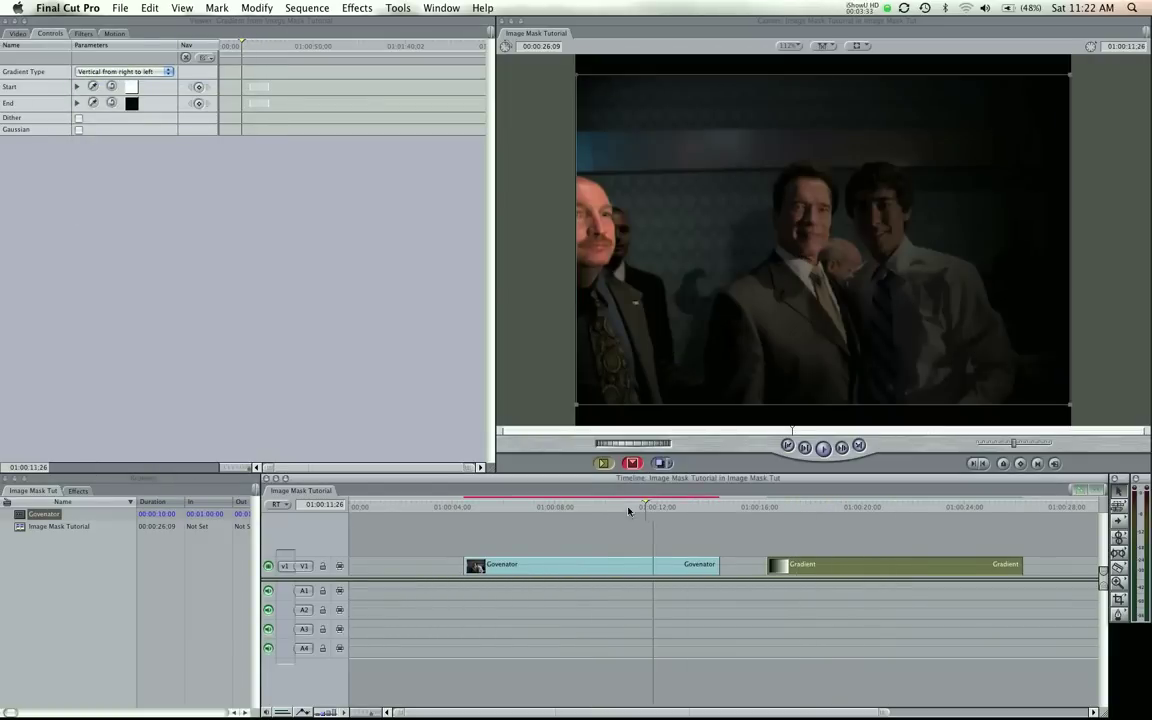
{"action": "left_click", "coordinate": [538, 507]}
{"action": "left_click", "coordinate": [601, 507]}
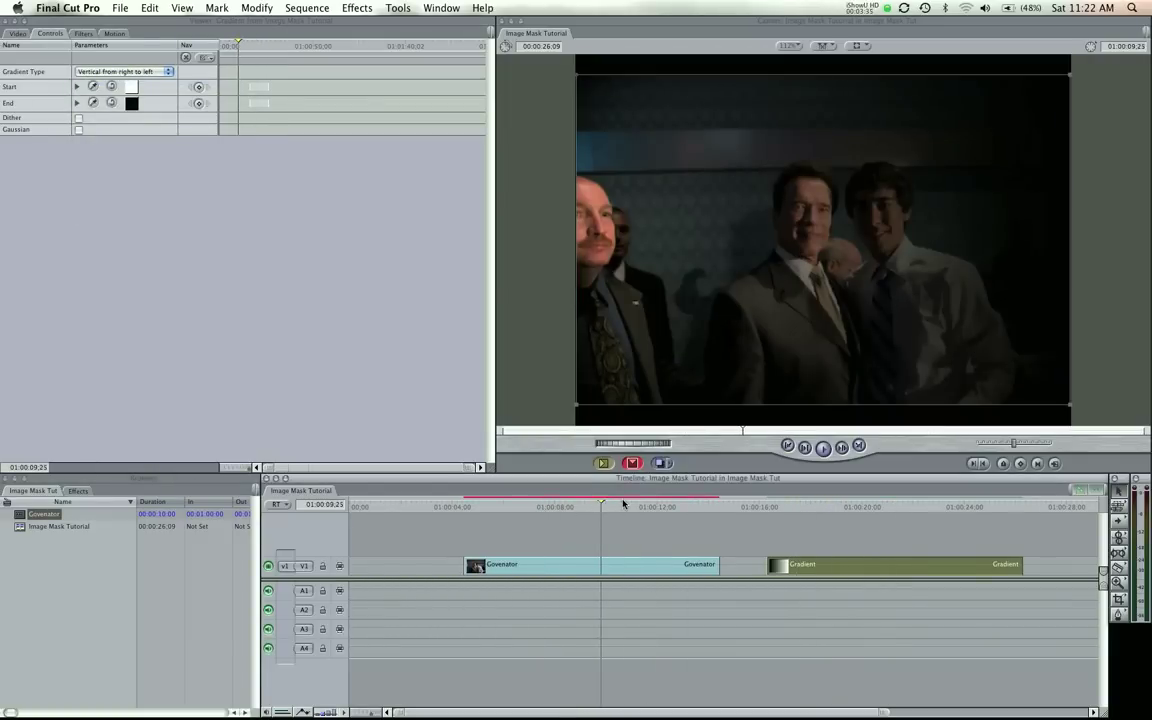
{"action": "double_click", "coordinate": [580, 572]}
- Drop the reversed Gradient clip into the Govenator clip's Image Mask well again
{"action": "left_click", "coordinate": [44, 33]}
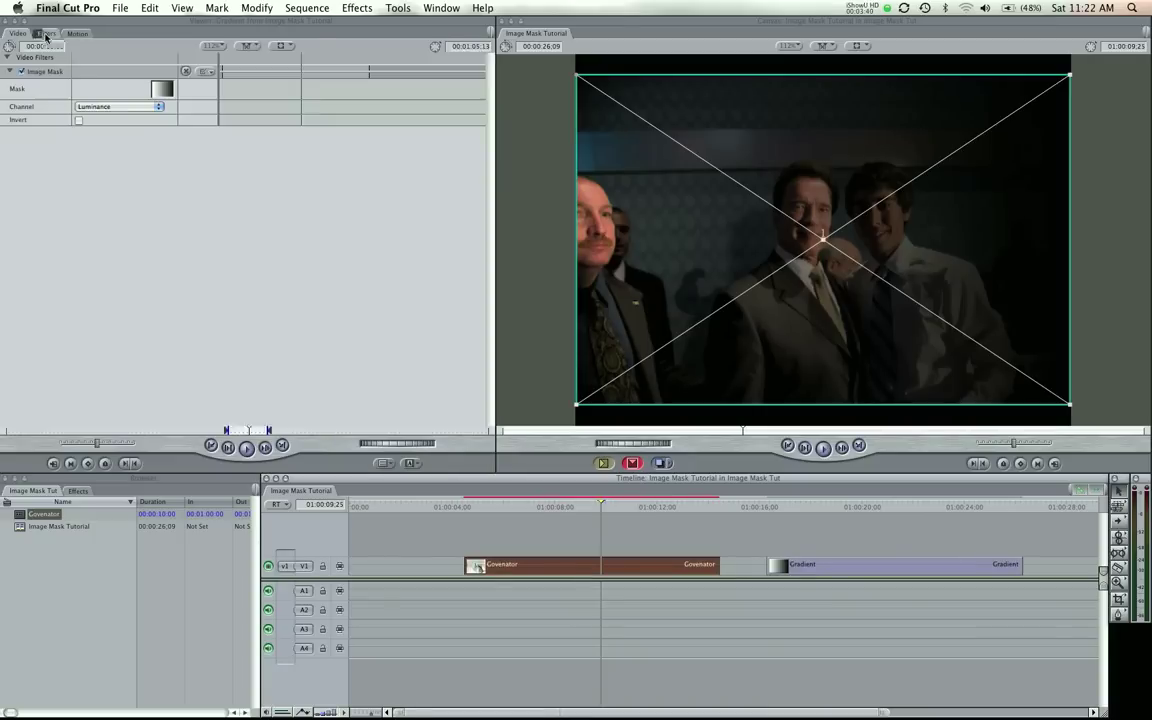
{"action": "left_click_drag", "start_coordinate": [823, 568], "coordinate": [168, 90]}
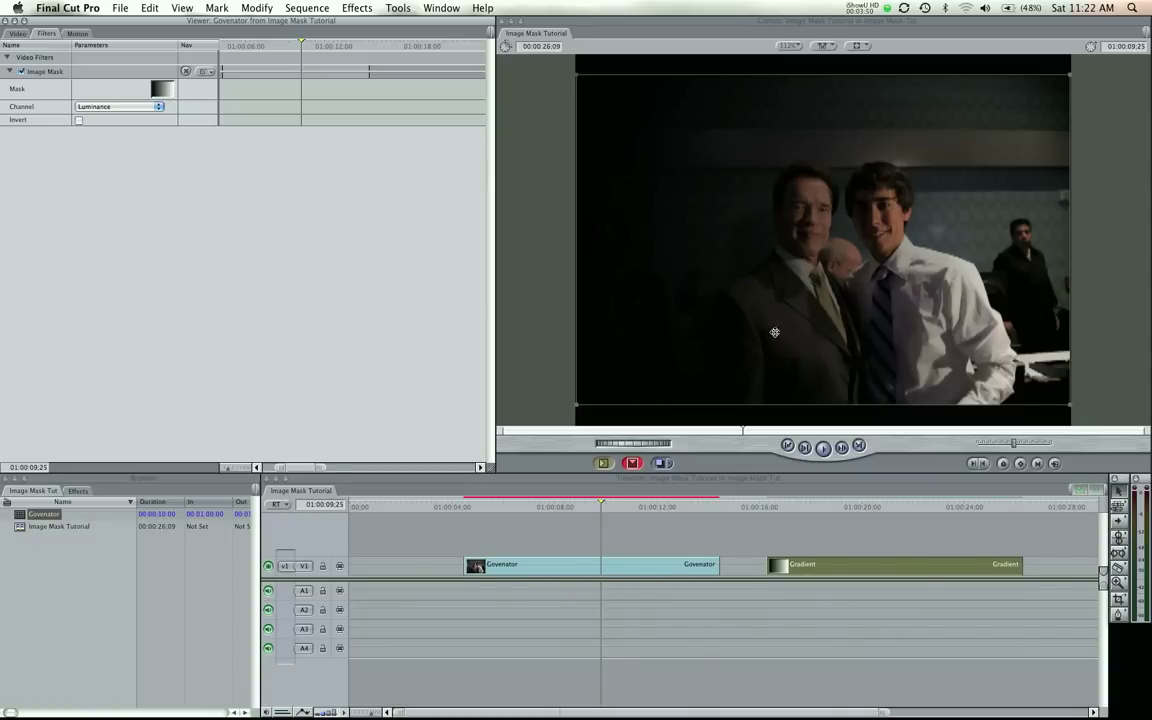
- Set the Gradient clip's type to Radial center and turn on Gaussian falloff
{"action": "double_click", "coordinate": [845, 569]}
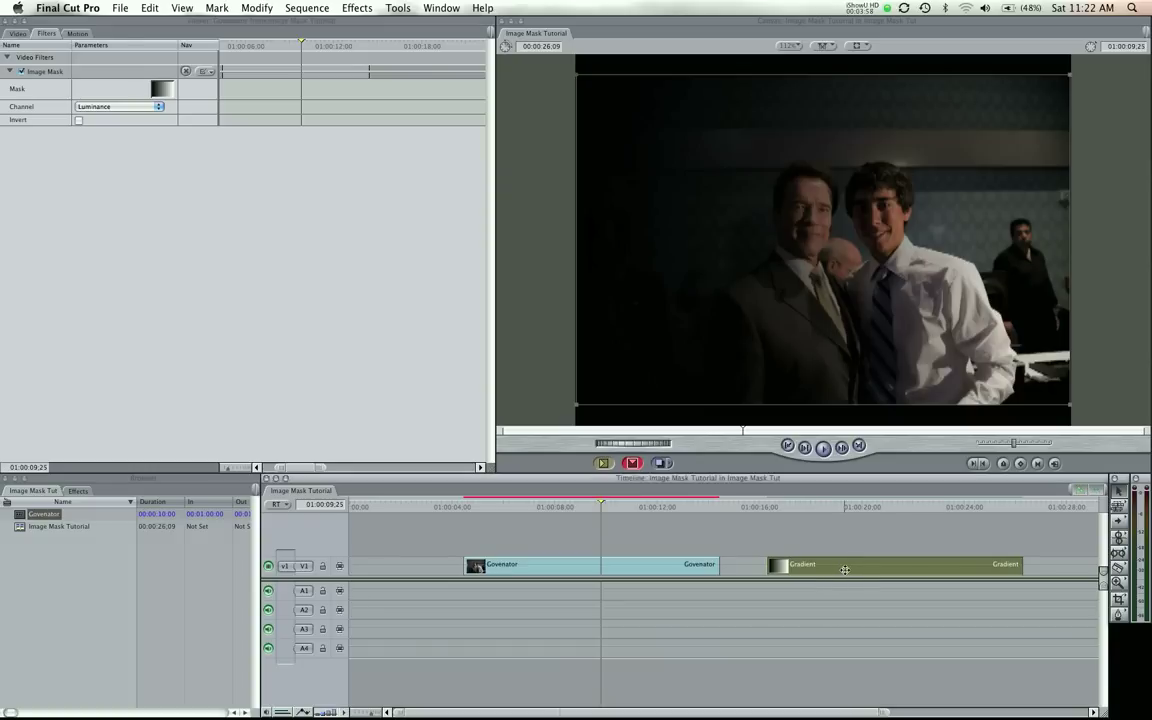
{"action": "left_click", "coordinate": [50, 33]}
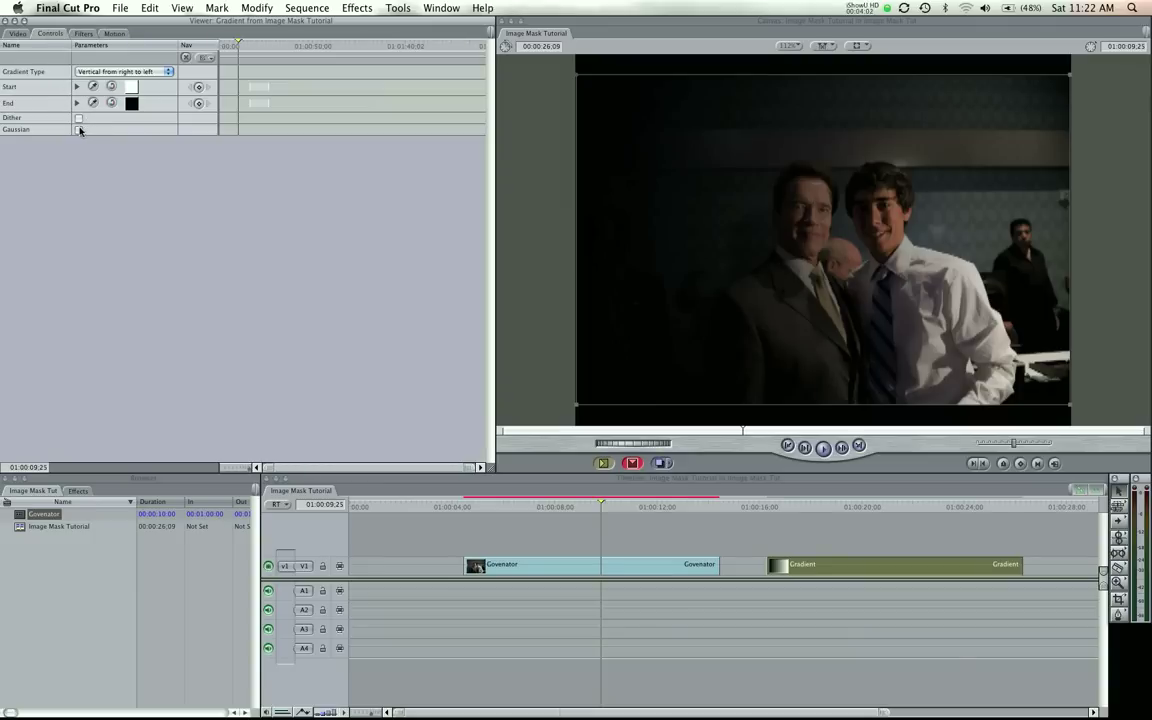
{"action": "left_click", "coordinate": [82, 72]}
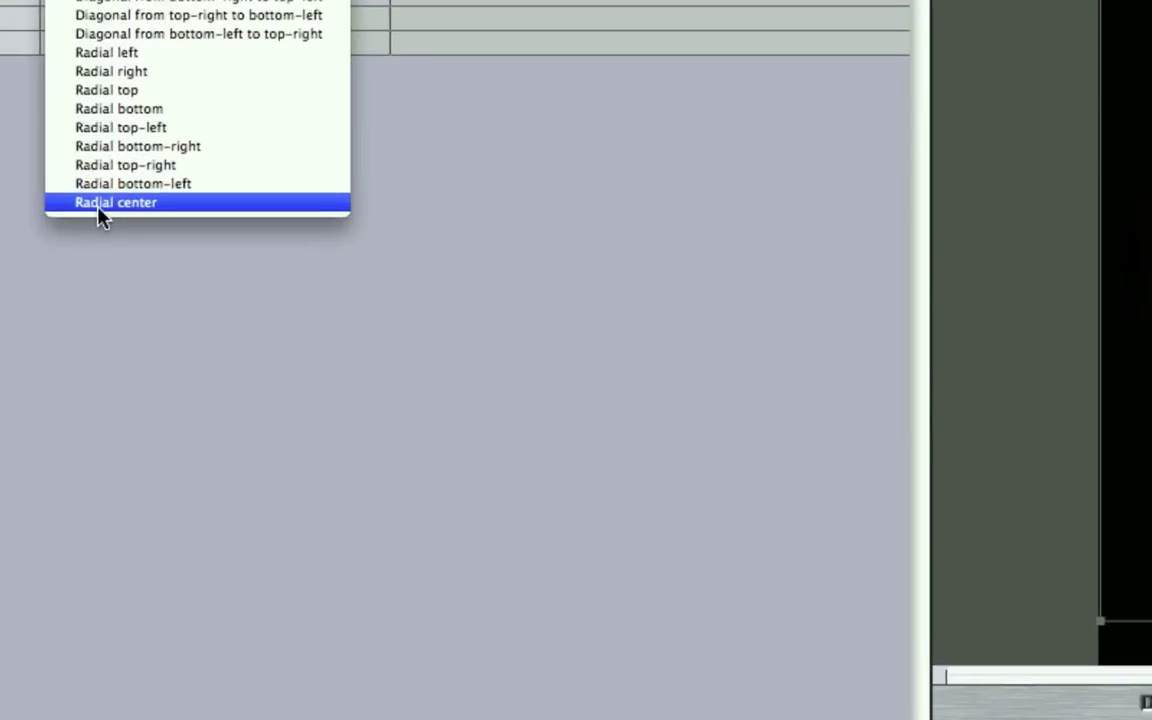
{"action": "left_click", "coordinate": [99, 206]}
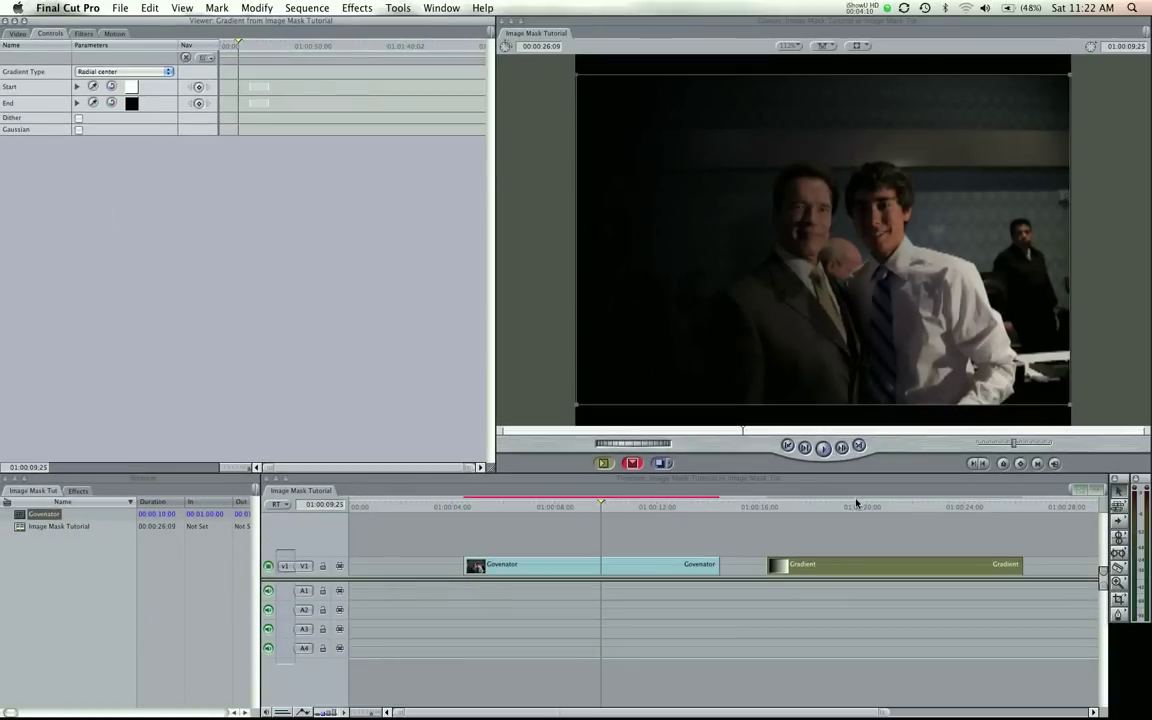
{"action": "left_click_drag", "start_coordinate": [856, 503], "coordinate": [912, 503]}
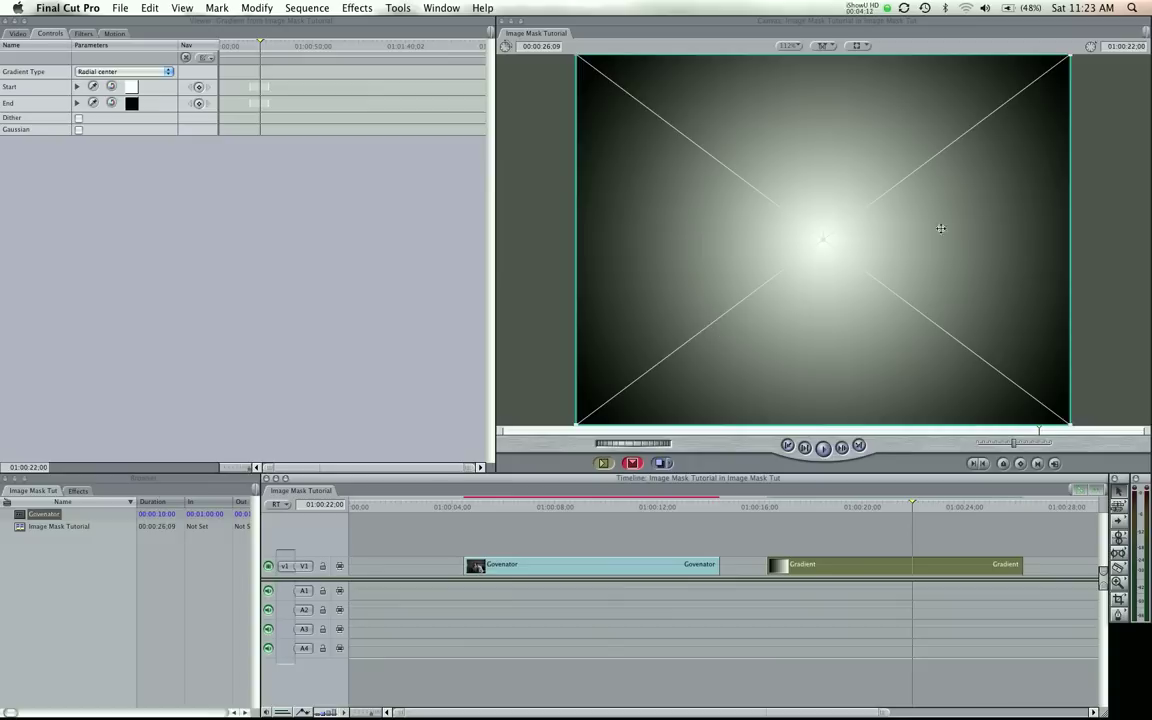
{"action": "left_click", "coordinate": [78, 129]}
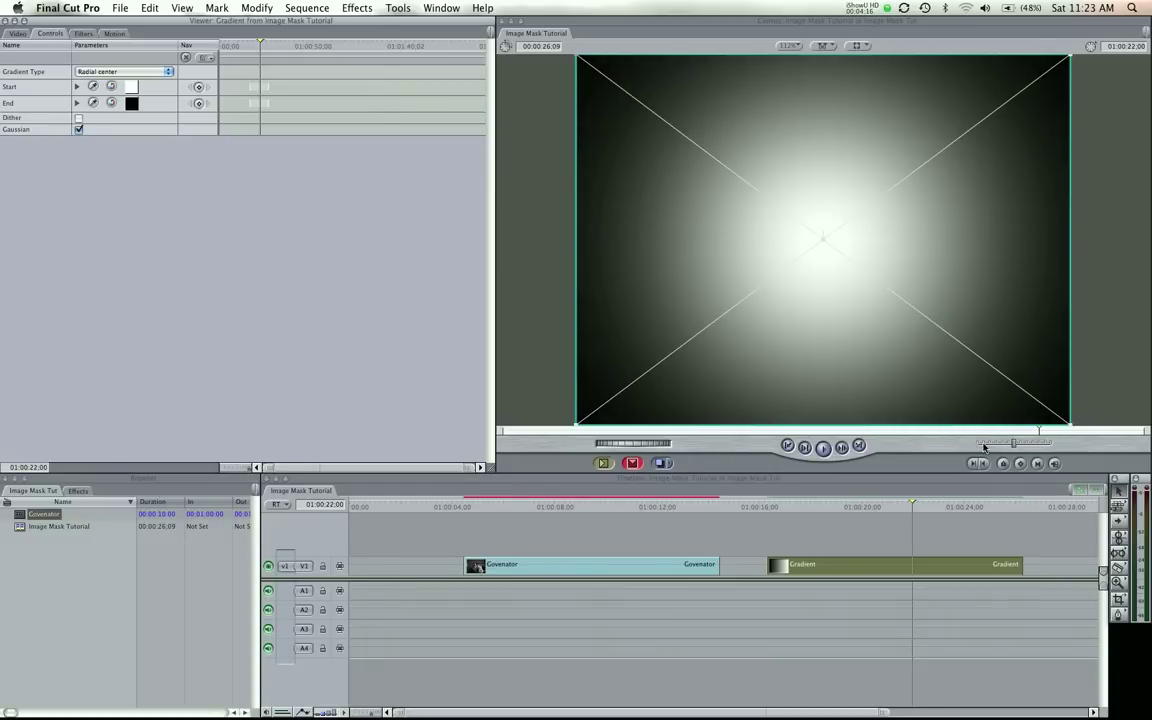
{"action": "left_click", "coordinate": [838, 505]}
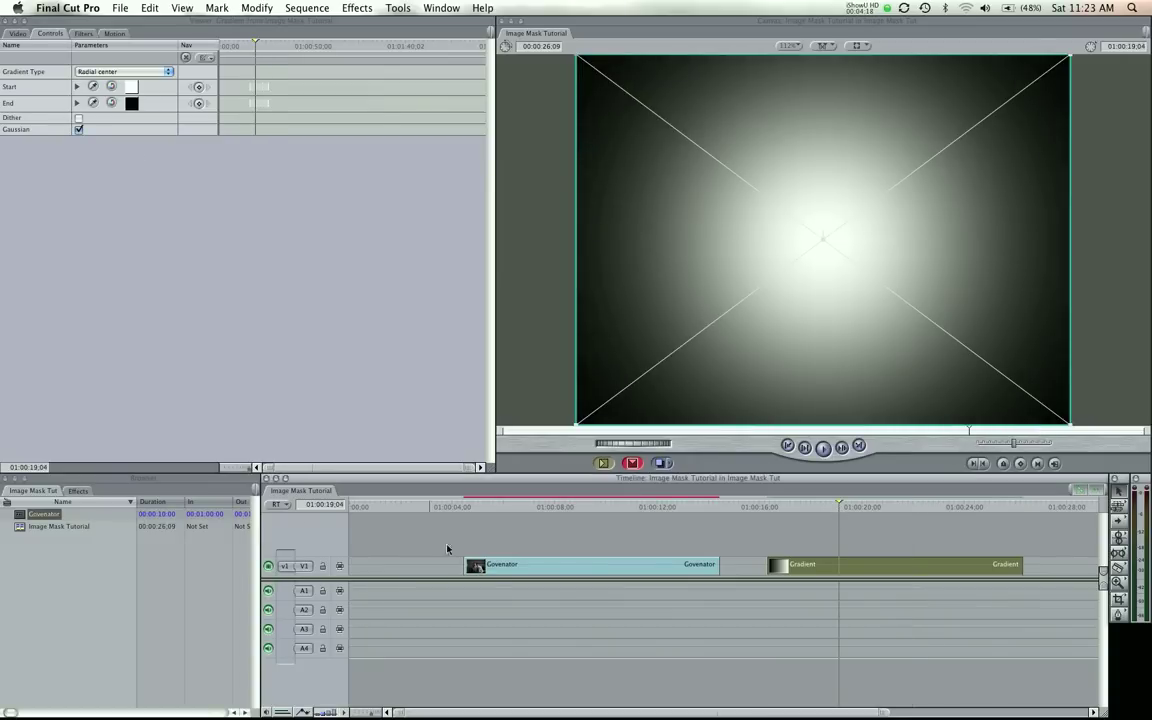
- Drop the Gradient clip into the Governator clip's Image Mask well and preview the vignetted photo
{"action": "double_click", "coordinate": [537, 566]}
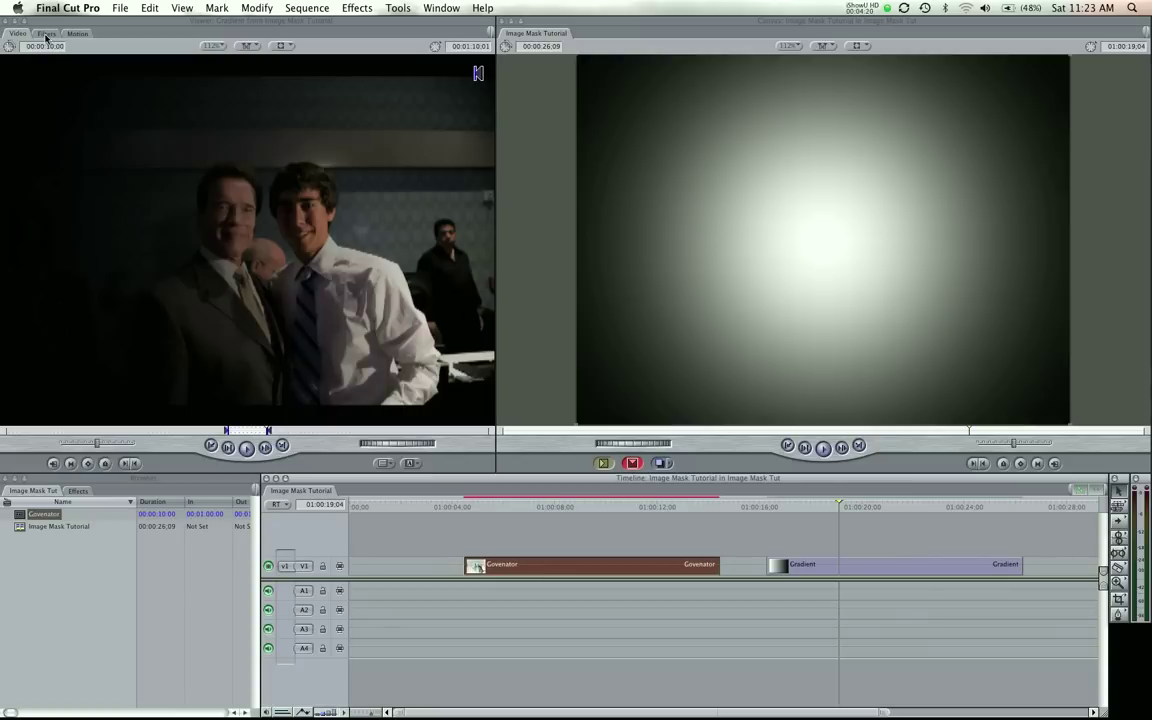
{"action": "left_click", "coordinate": [45, 35]}
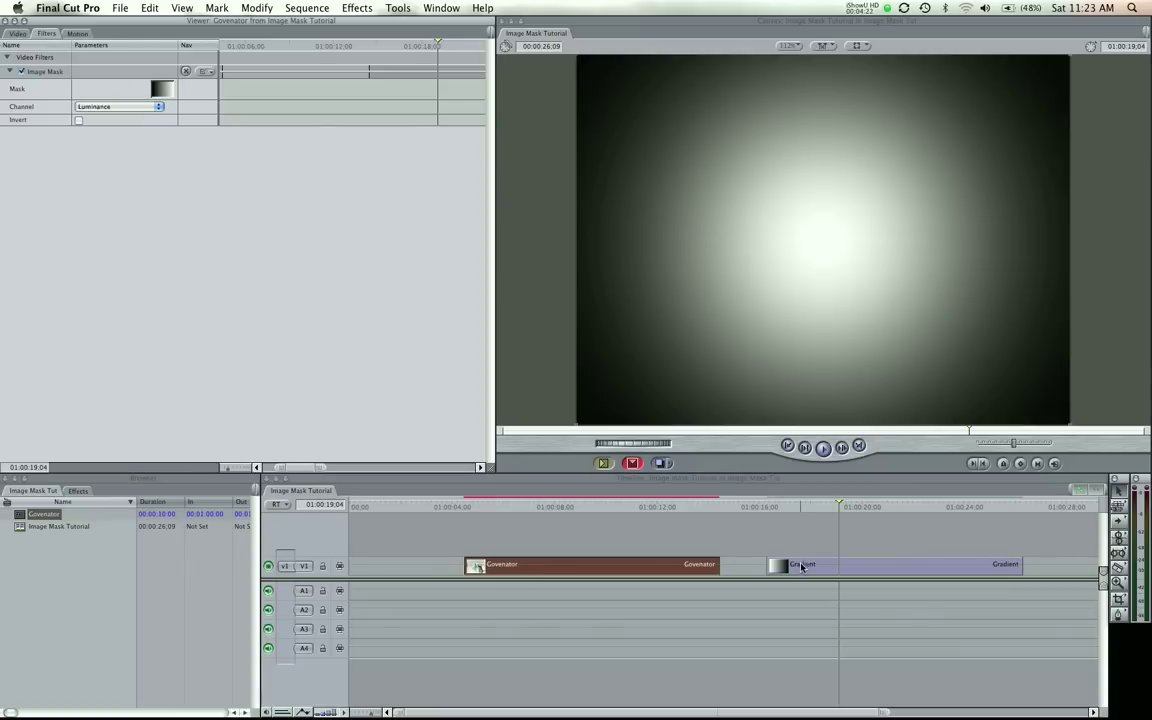
{"action": "left_click_drag", "start_coordinate": [801, 567], "coordinate": [163, 91]}
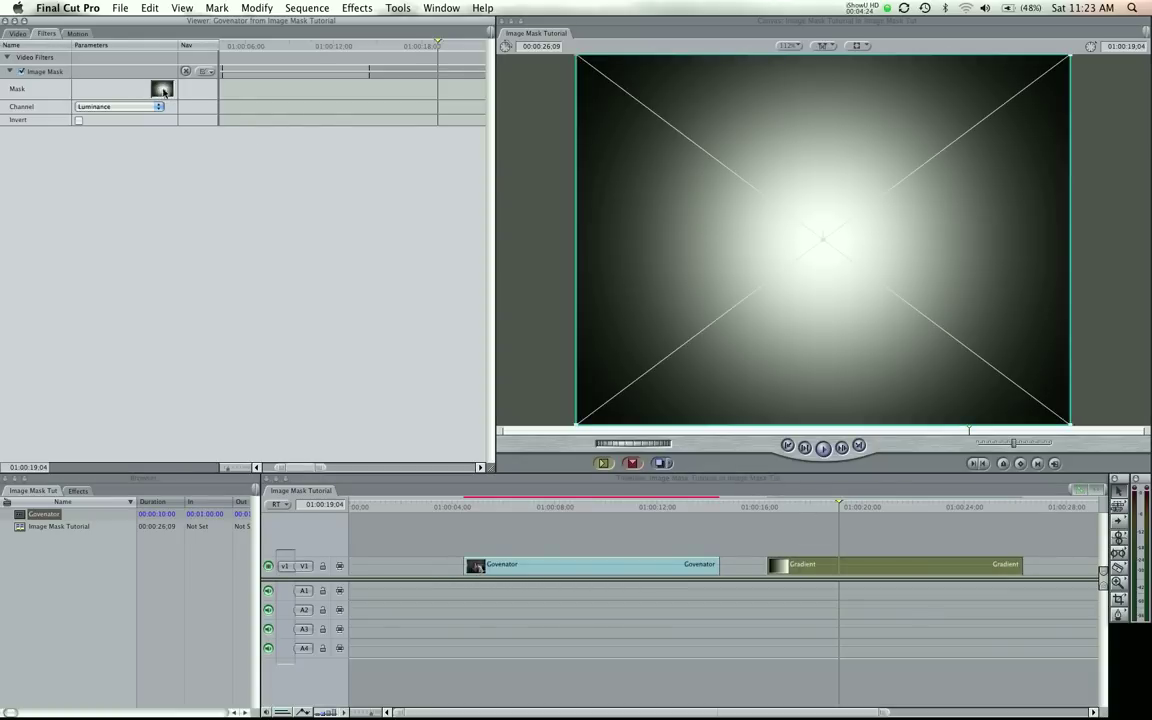
{"action": "left_click_drag", "start_coordinate": [609, 510], "coordinate": [658, 509]}
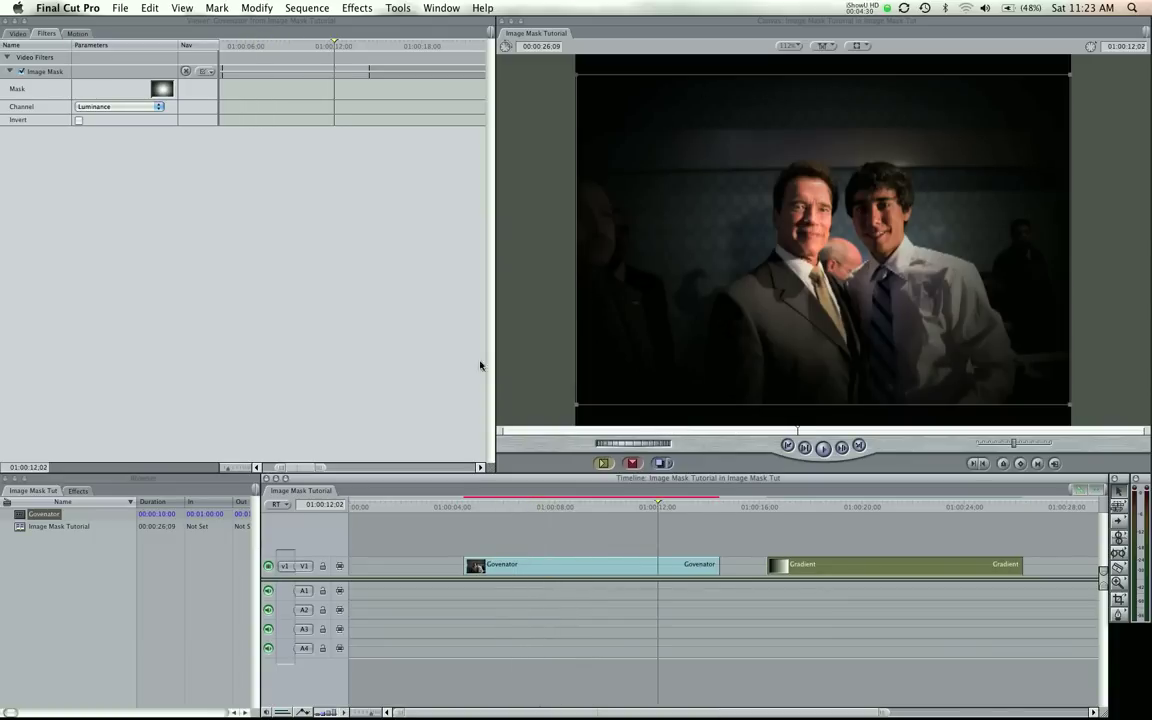
{"action": "left_click", "coordinate": [79, 120]}
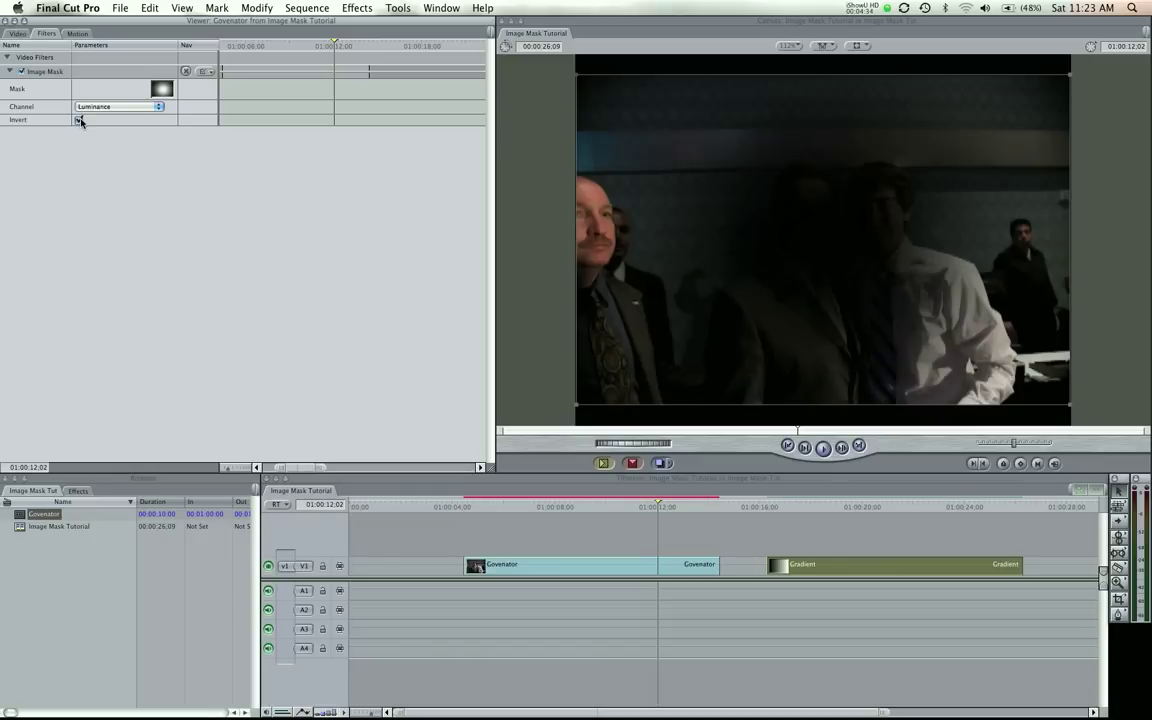
{"action": "left_click", "coordinate": [79, 120]}
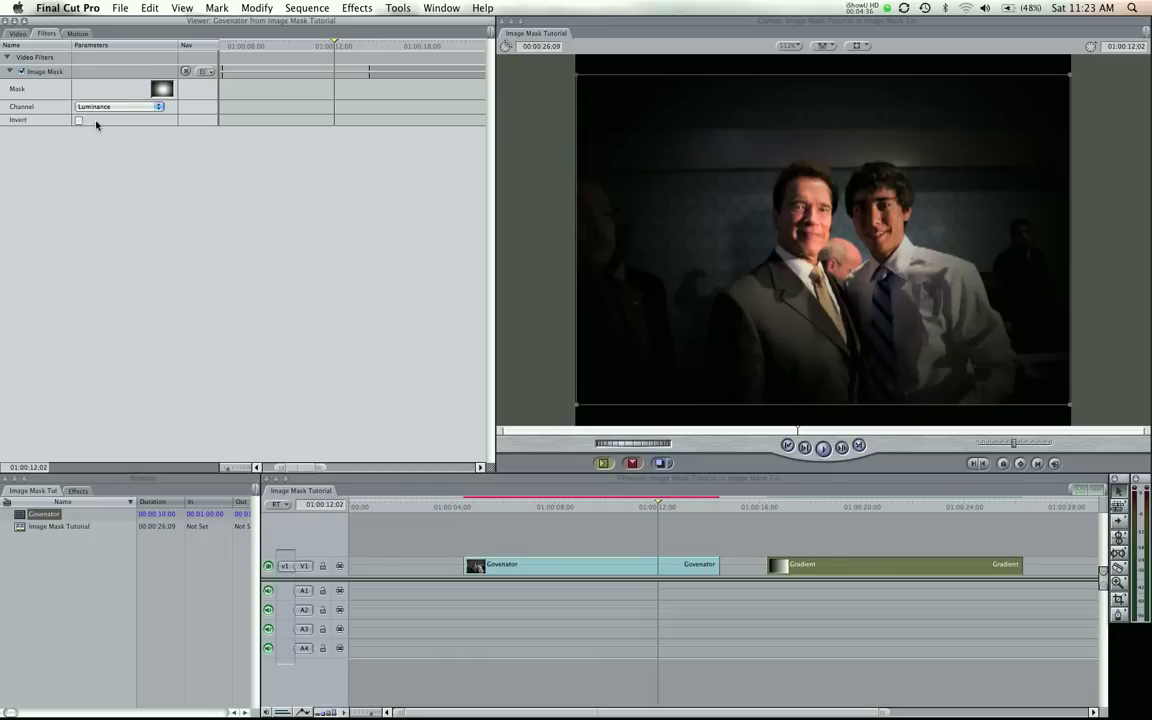
{"action": "left_click", "coordinate": [115, 111]}
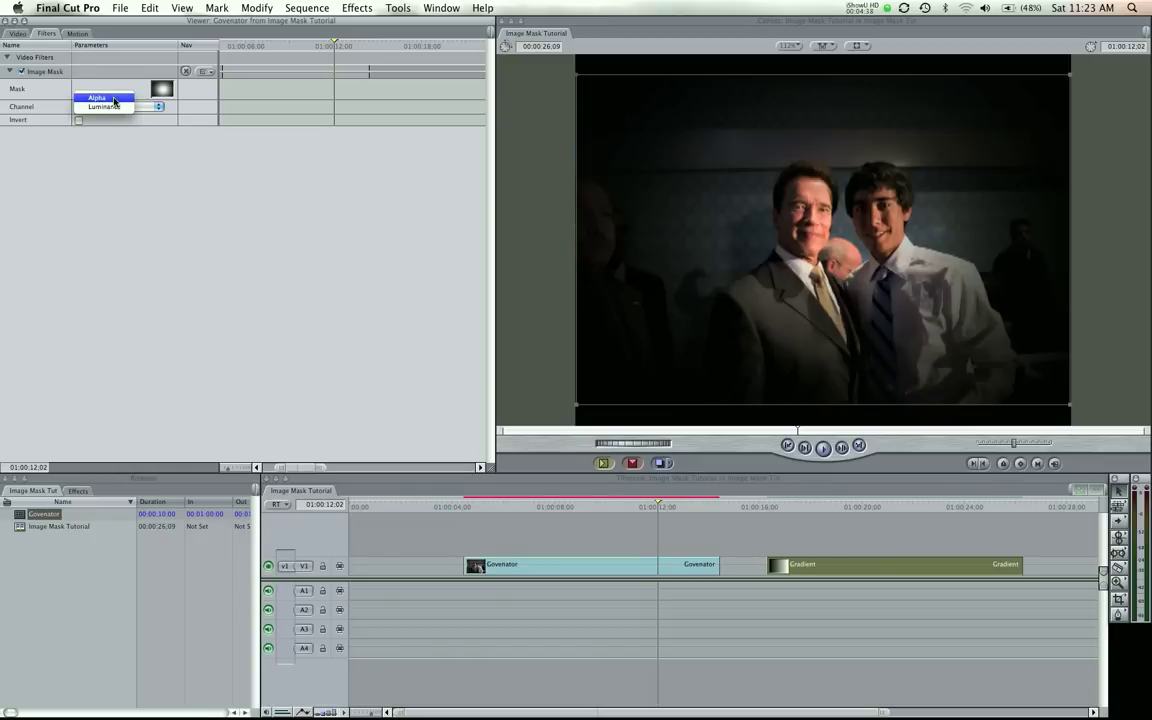
{"action": "left_click", "coordinate": [105, 94]}
{"action": "left_click", "coordinate": [115, 112]}
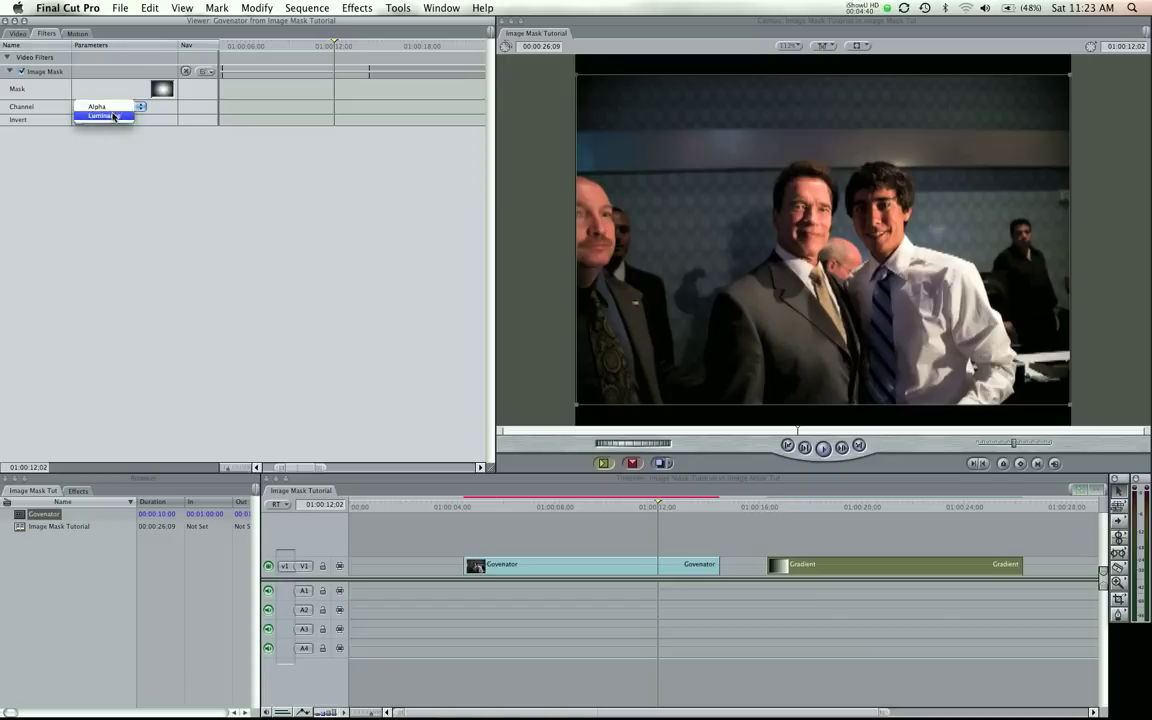
{"action": "left_click", "coordinate": [113, 116]}
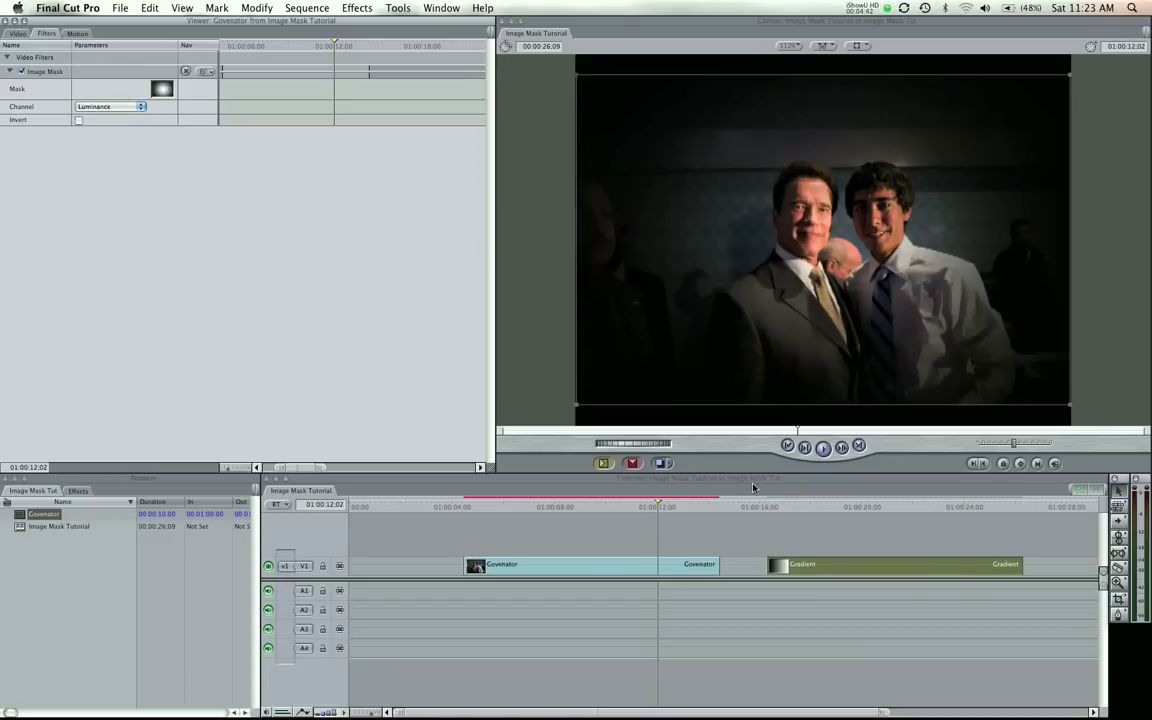
- Tick Gaussian on the Gradient clip and change its start colour to green
{"action": "double_click", "coordinate": [797, 560]}
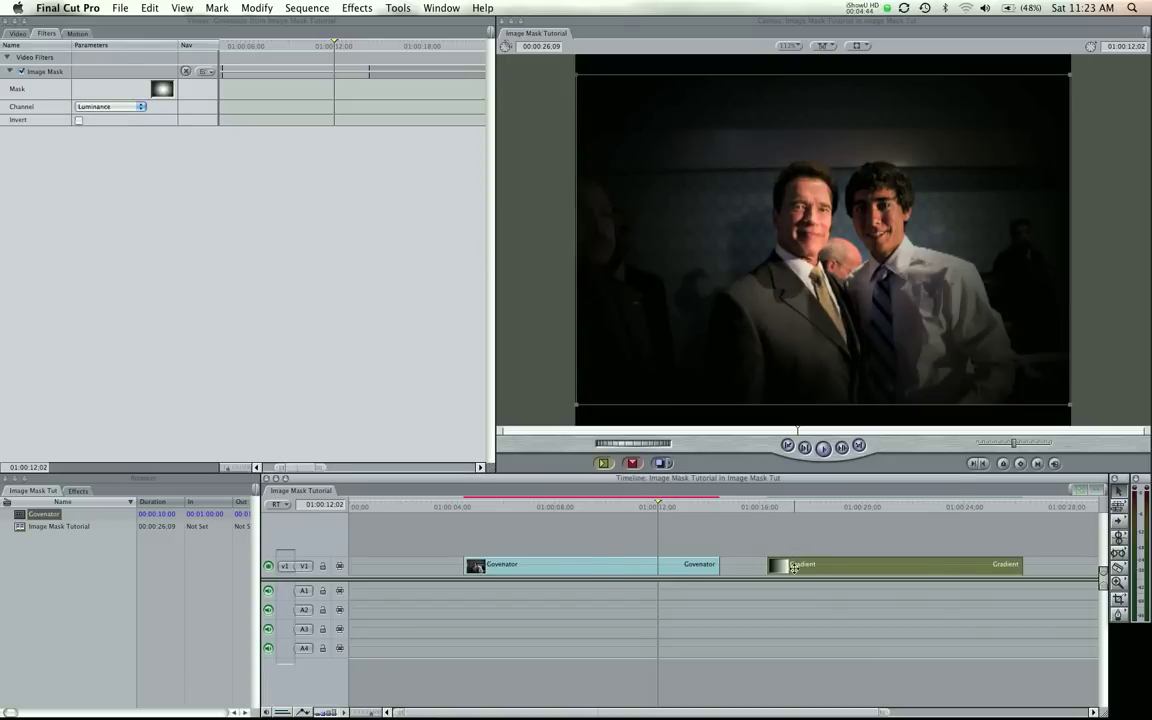
{"action": "left_click", "coordinate": [50, 33]}
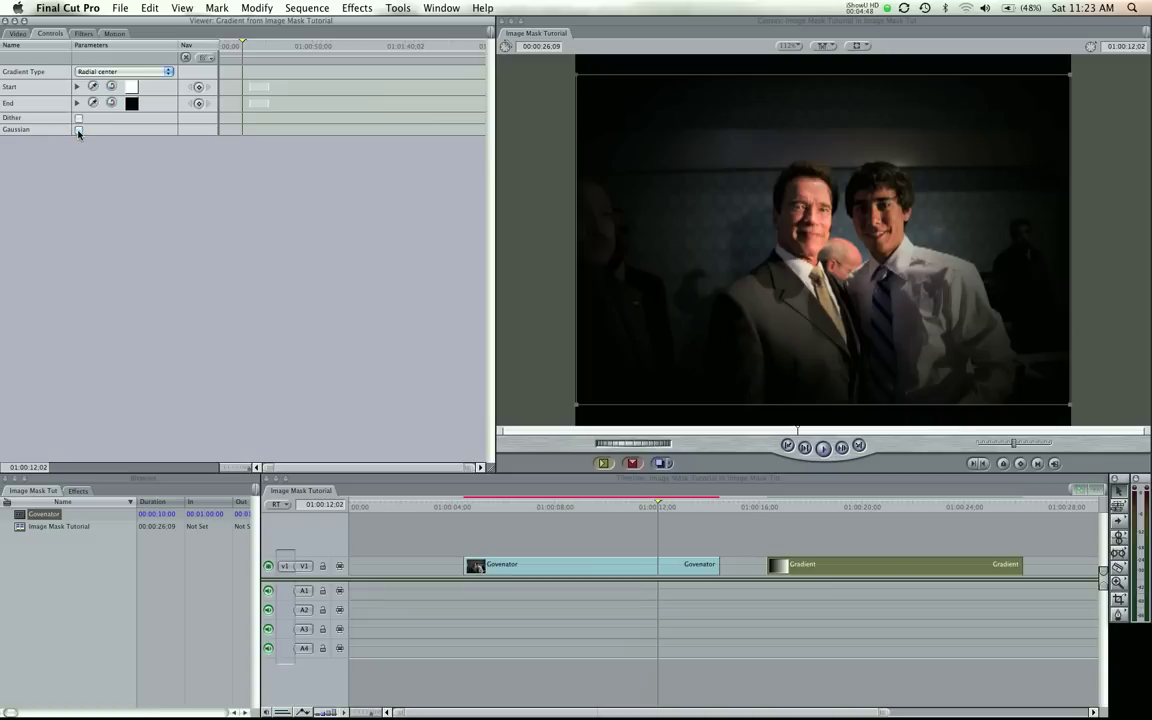
{"action": "left_click", "coordinate": [835, 506]}
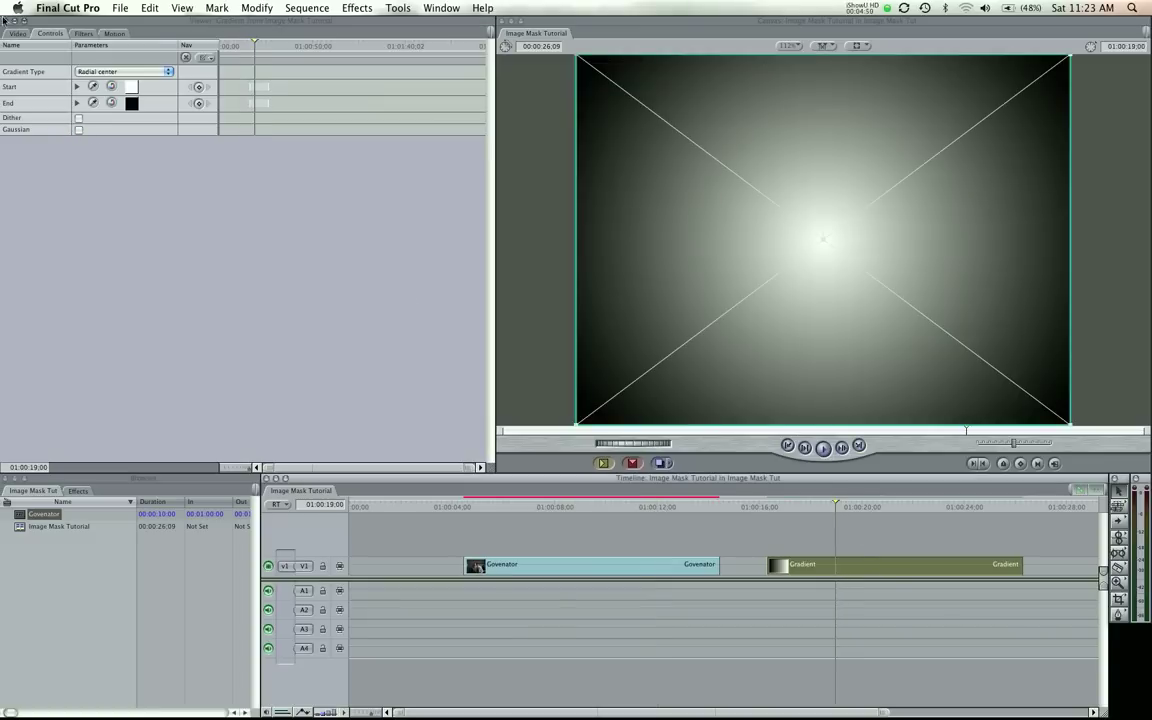
{"action": "left_click", "coordinate": [78, 129]}
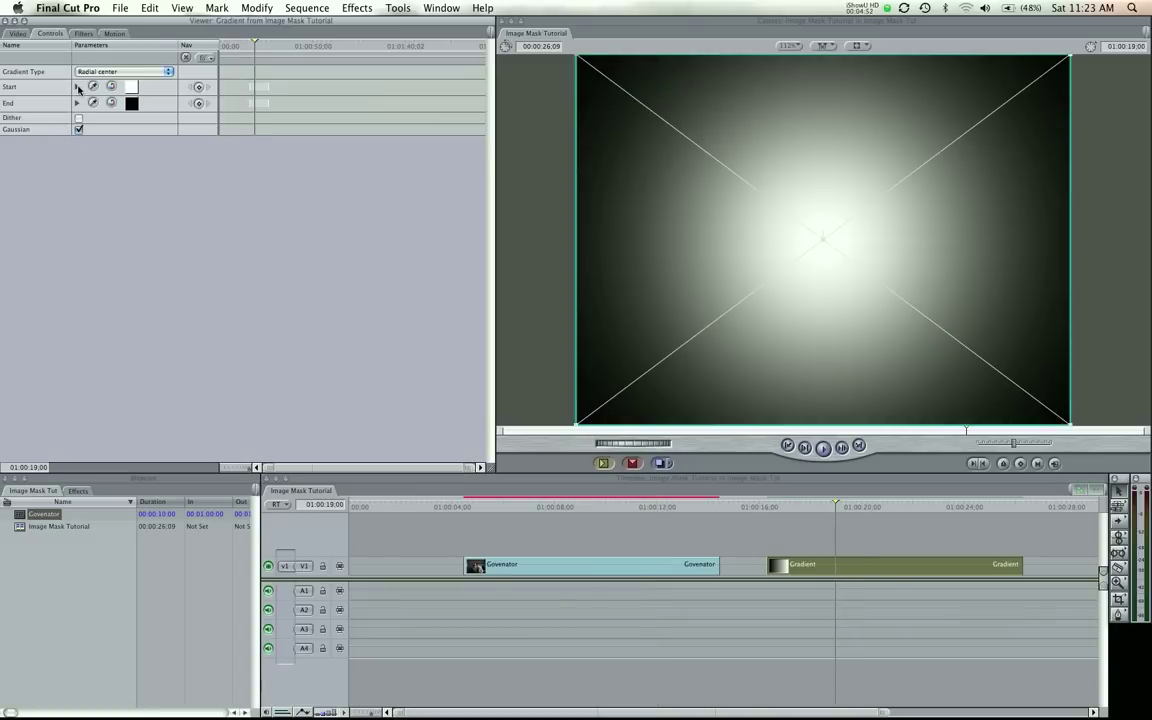
{"action": "left_click", "coordinate": [129, 88]}
{"action": "left_click", "coordinate": [548, 211]}
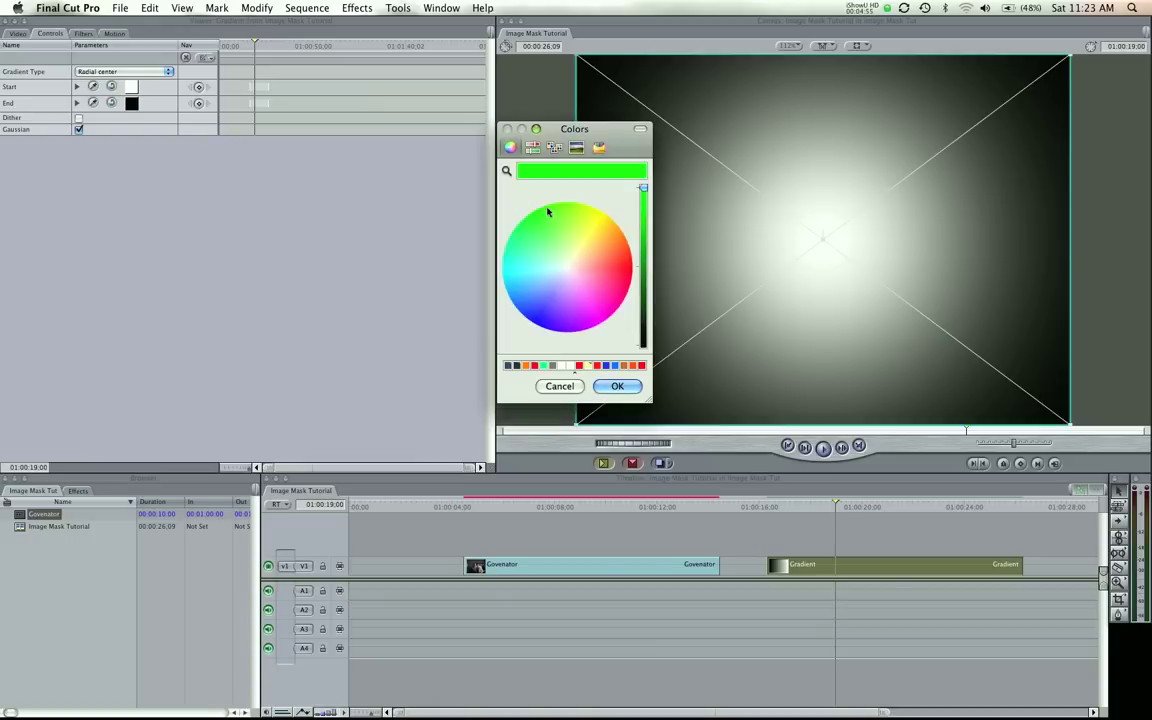
{"action": "left_click", "coordinate": [620, 385]}
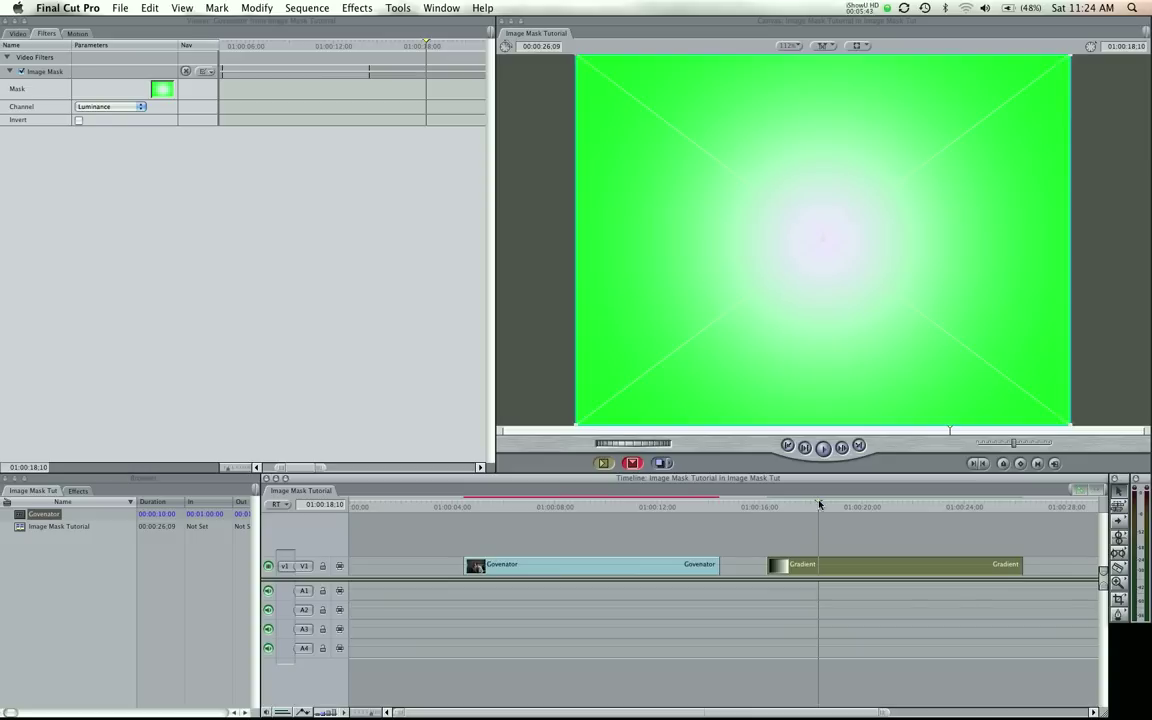
- Switch the Viewer to the Governator clip's video and scrub the Timeline playhead across frames
{"action": "left_click_drag", "start_coordinate": [819, 505], "coordinate": [822, 455]}
{"action": "left_click", "coordinate": [17, 33]}
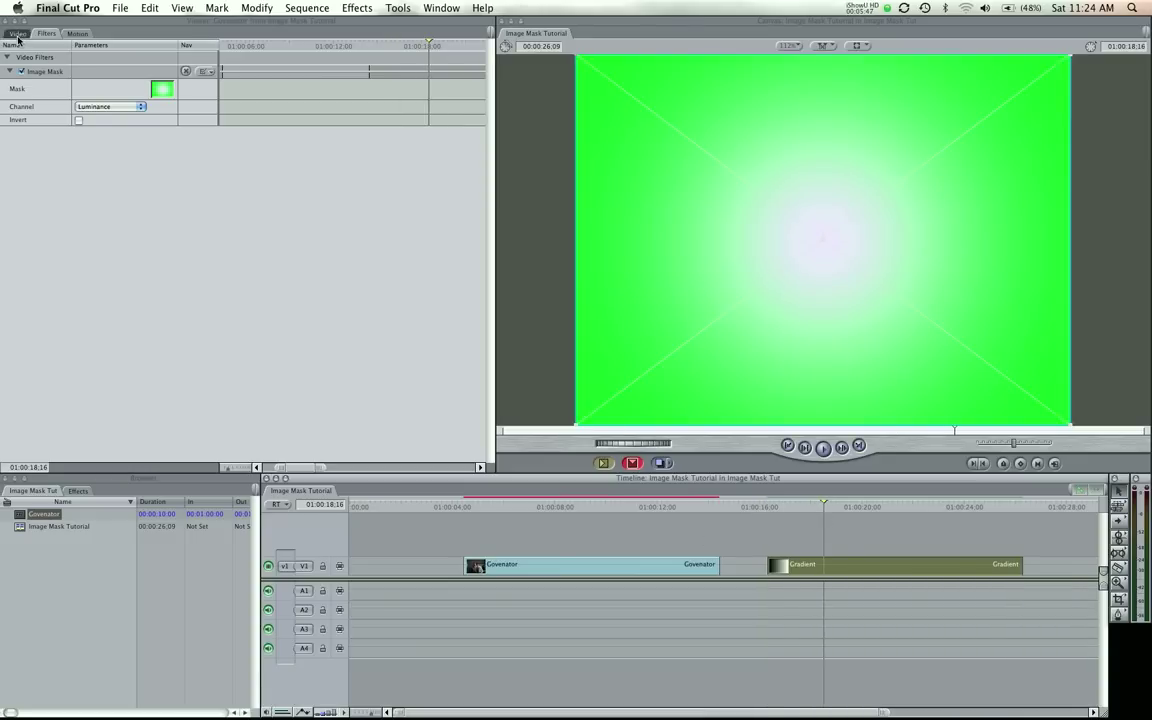
{"action": "left_click", "coordinate": [409, 463]}
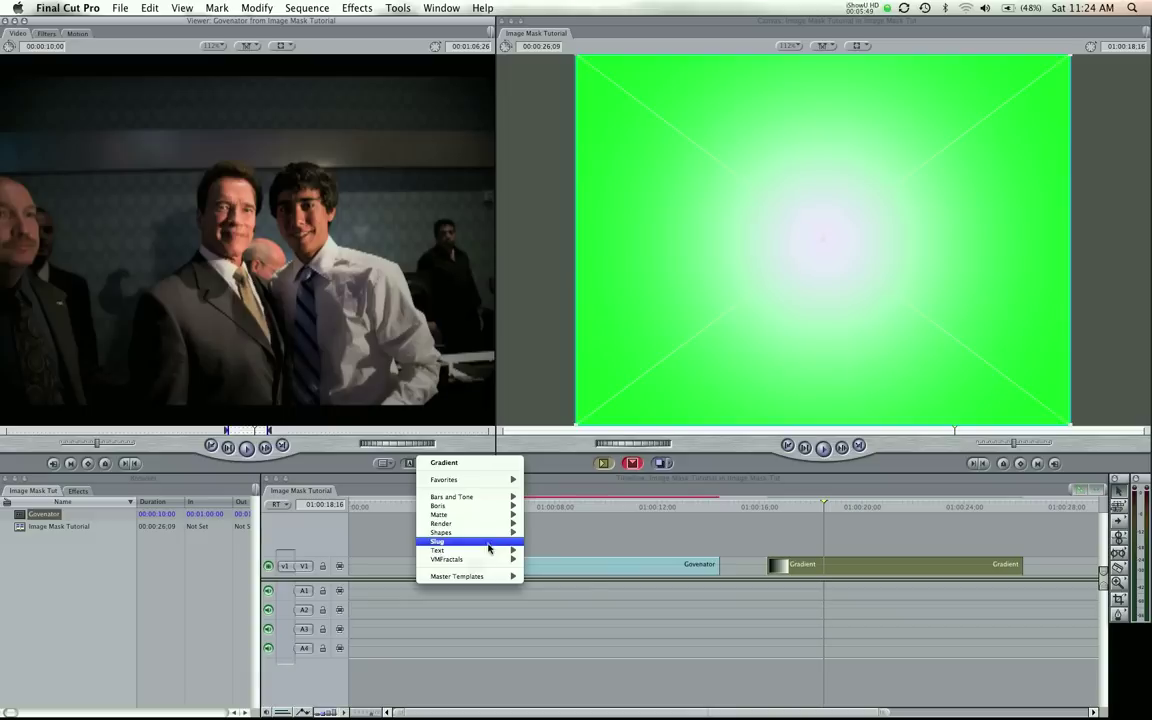
{"action": "mouse_move", "coordinate": [489, 550]}
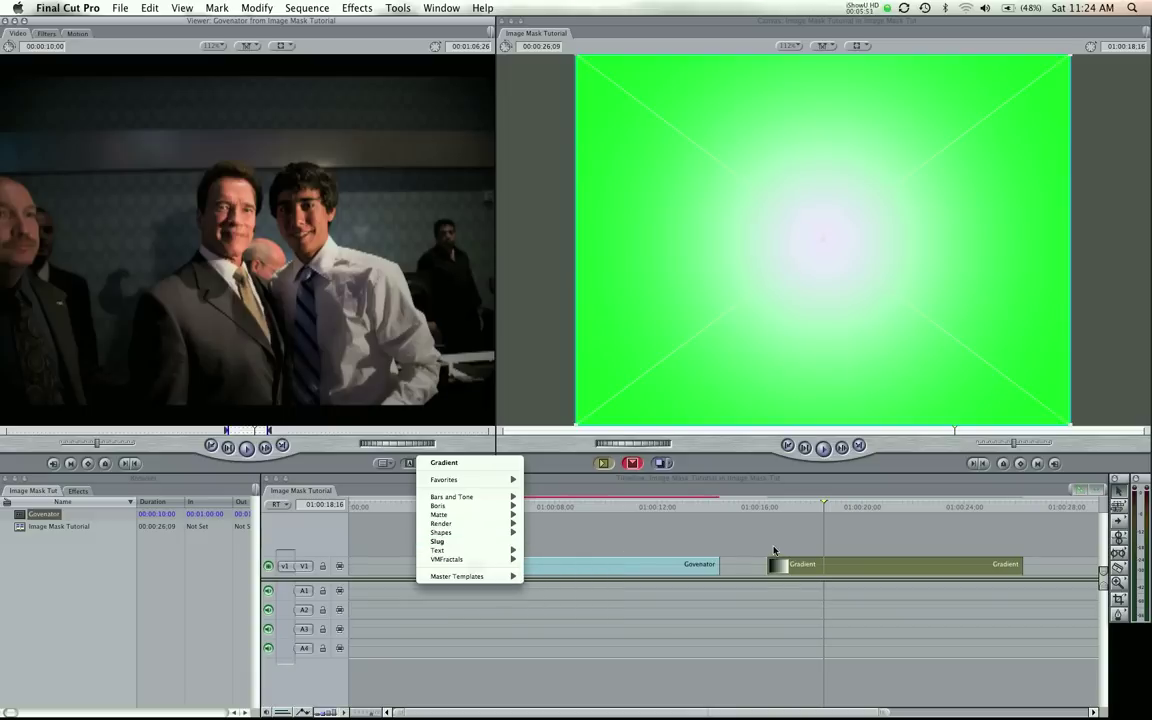
{"action": "left_click", "coordinate": [780, 520]}
{"action": "left_click", "coordinate": [783, 506]}
{"action": "left_click_drag", "start_coordinate": [786, 509], "coordinate": [869, 511]}
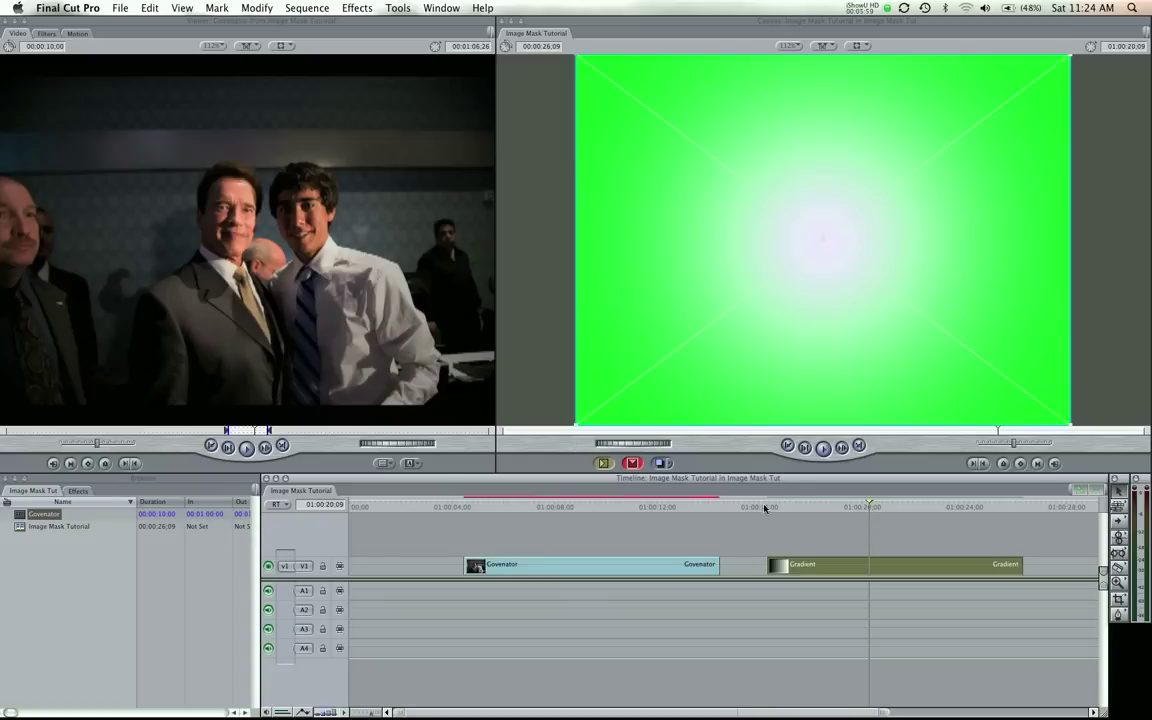
{"action": "left_click", "coordinate": [800, 508]}
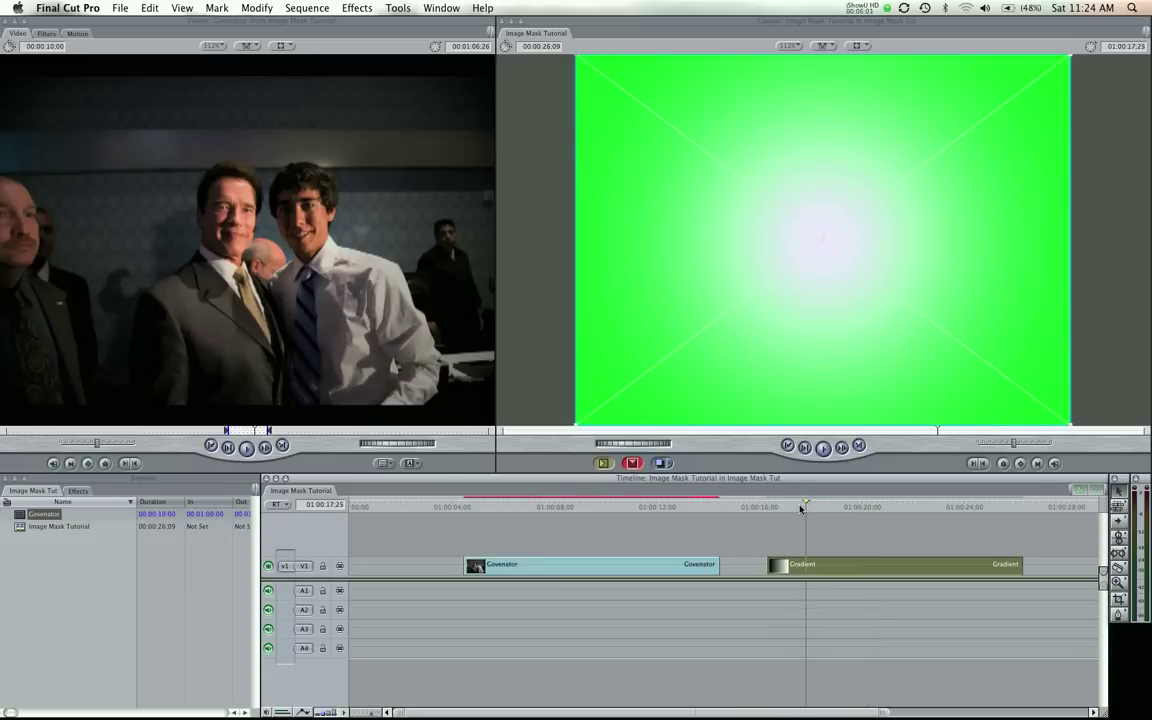